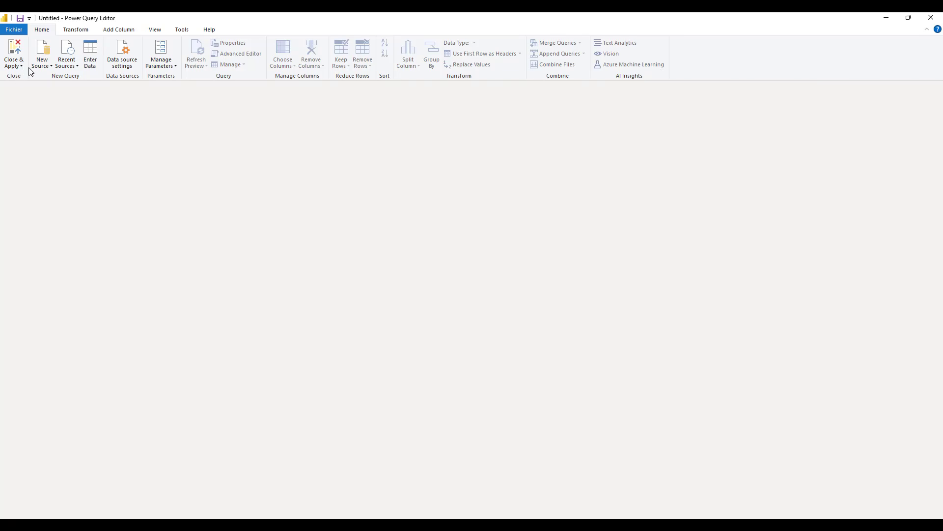
Import sales_data.csv from the data_source folder as a new Text/CSV query with the default import settings
click(46, 67)
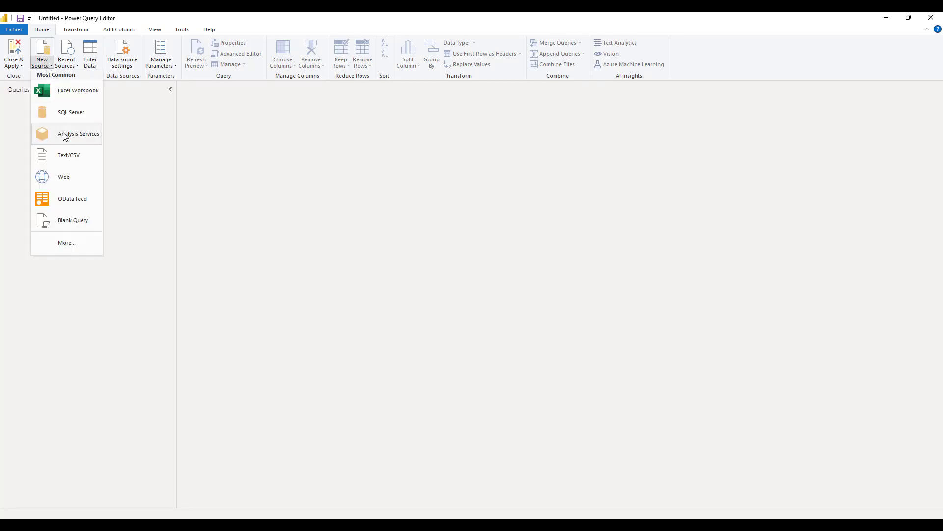
click(74, 154)
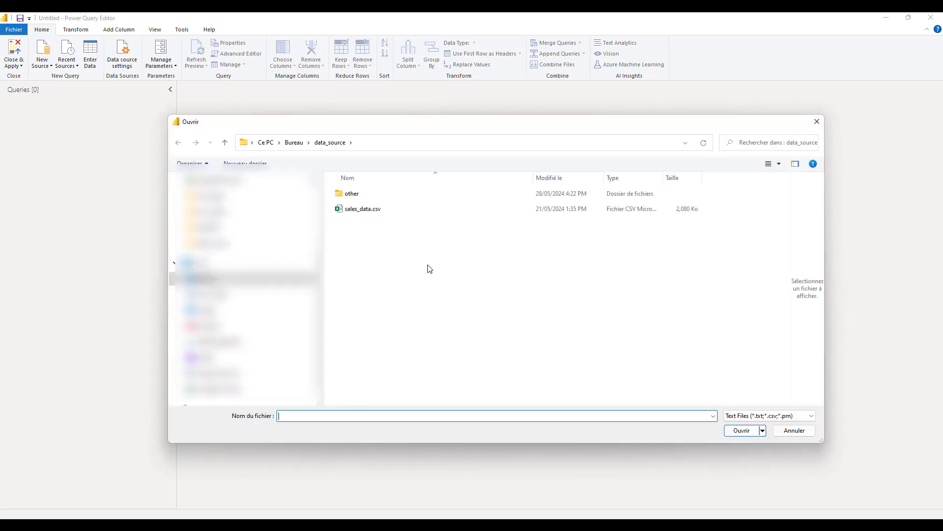
double_click(363, 209)
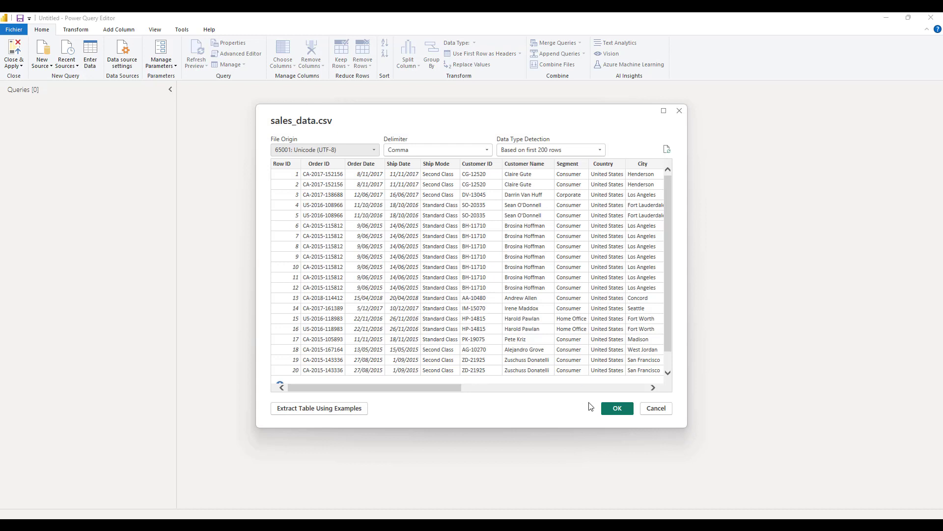
click(609, 410)
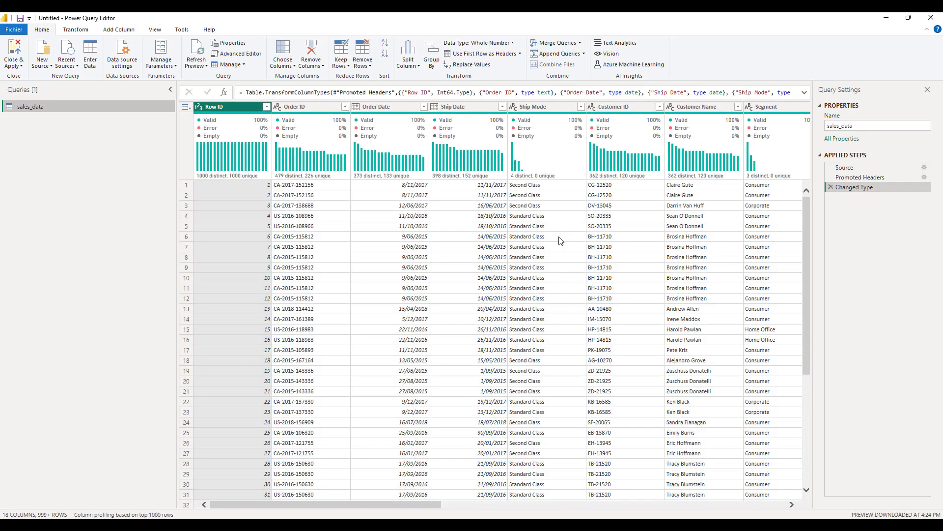
Create a new query group named "source"
right_click(88, 169)
click(129, 217)
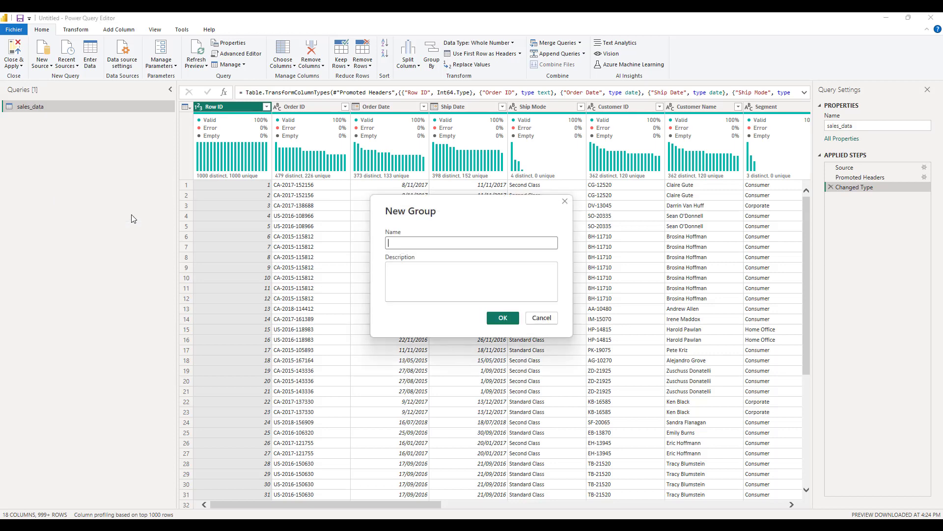
text(s)
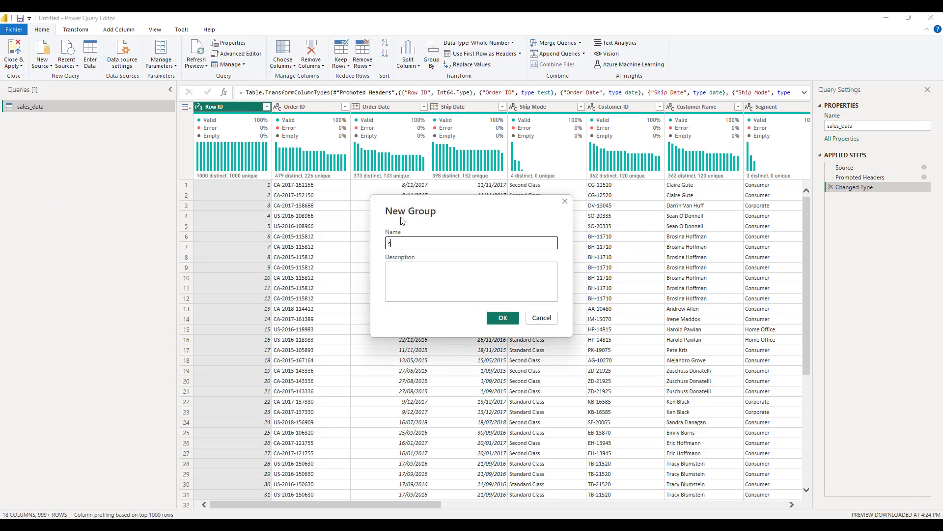
text(ales)
click(502, 318)
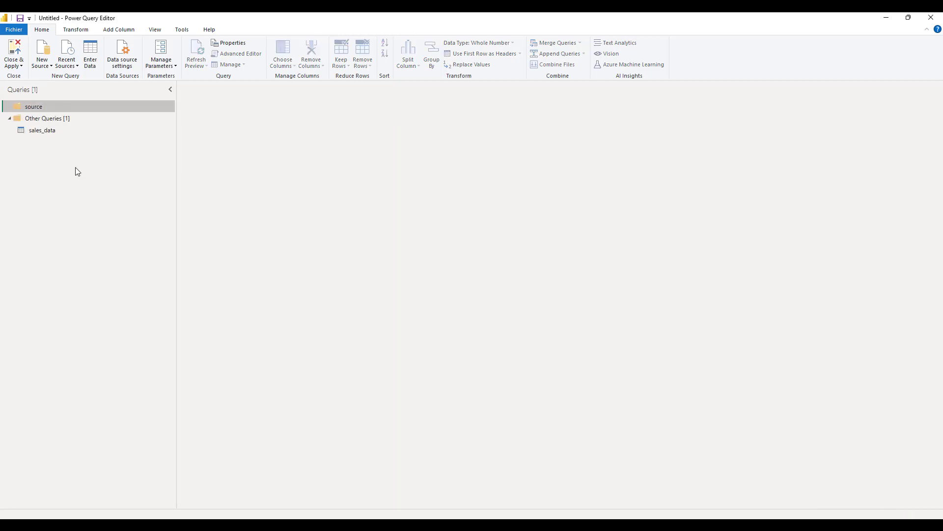
Create a second query group named "data model" and move the sales_data query into the source group
right_click(76, 167)
click(113, 214)
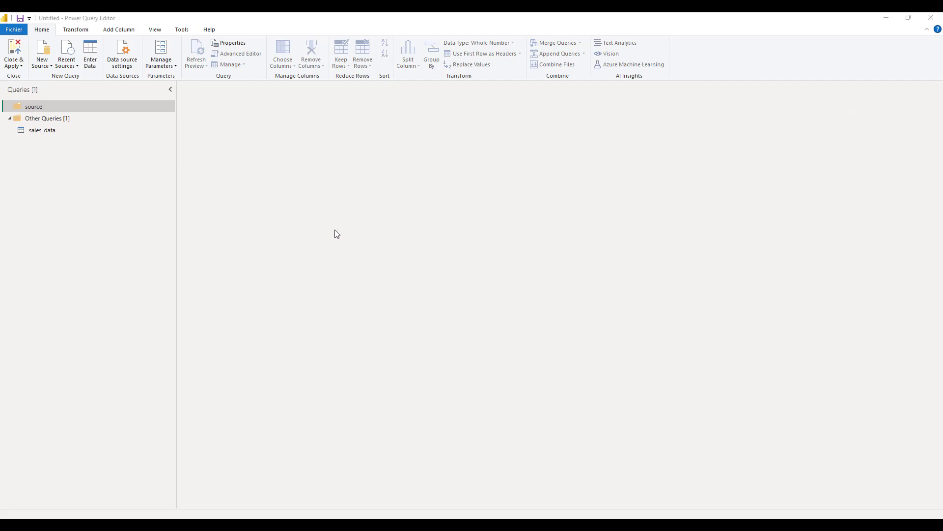
text(data model)
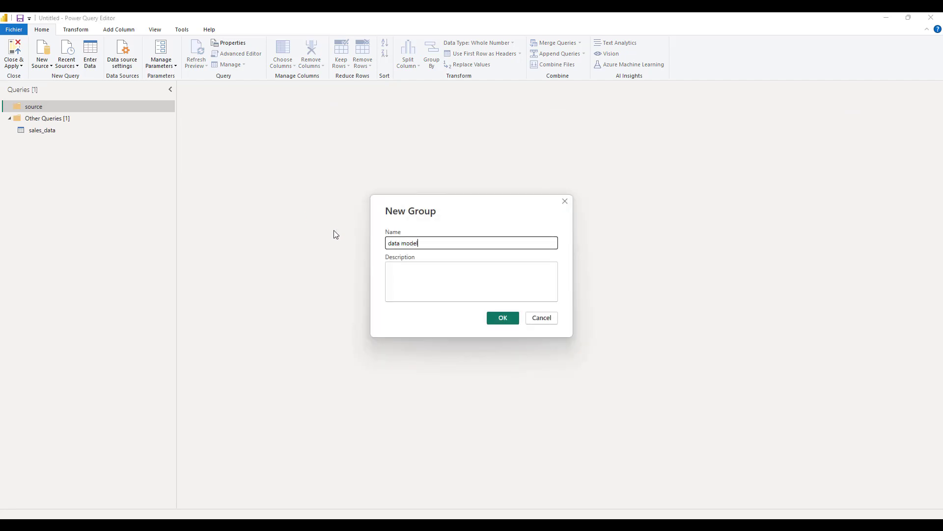
click(499, 320)
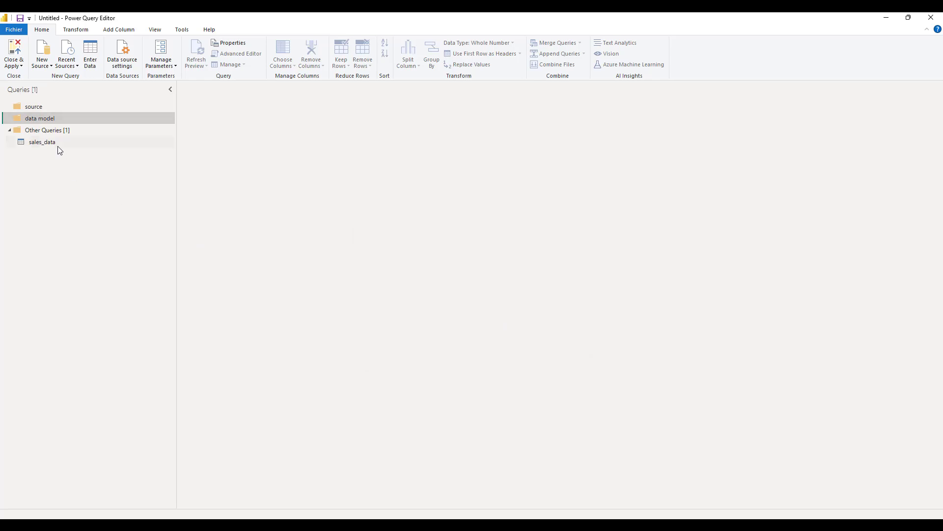
click(56, 143)
drag(39, 143, 49, 109)
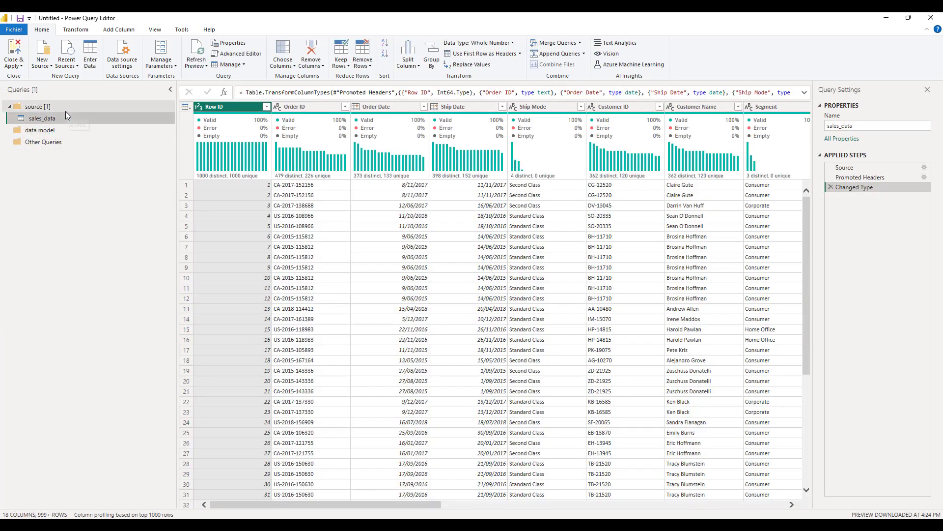
Create a reference of the sales_data query, placed in the data model group and named FactSales
right_click(72, 120)
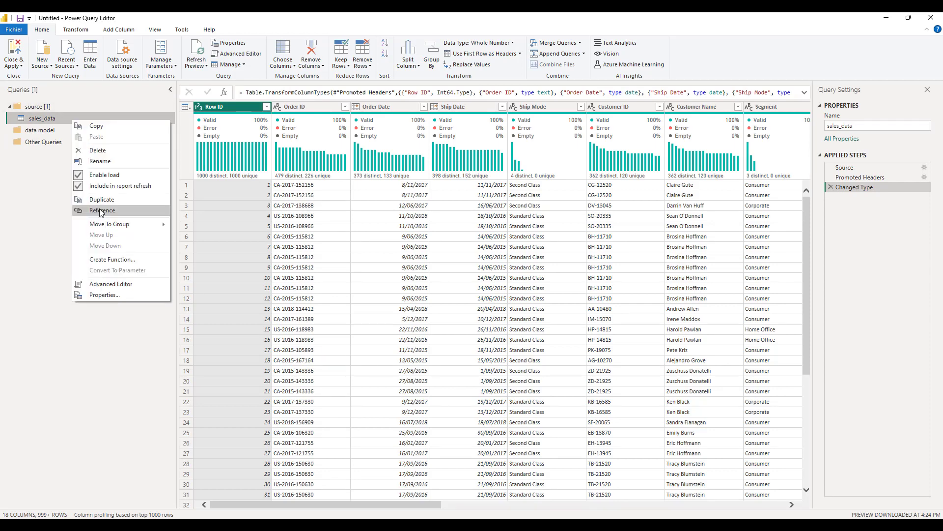
click(101, 210)
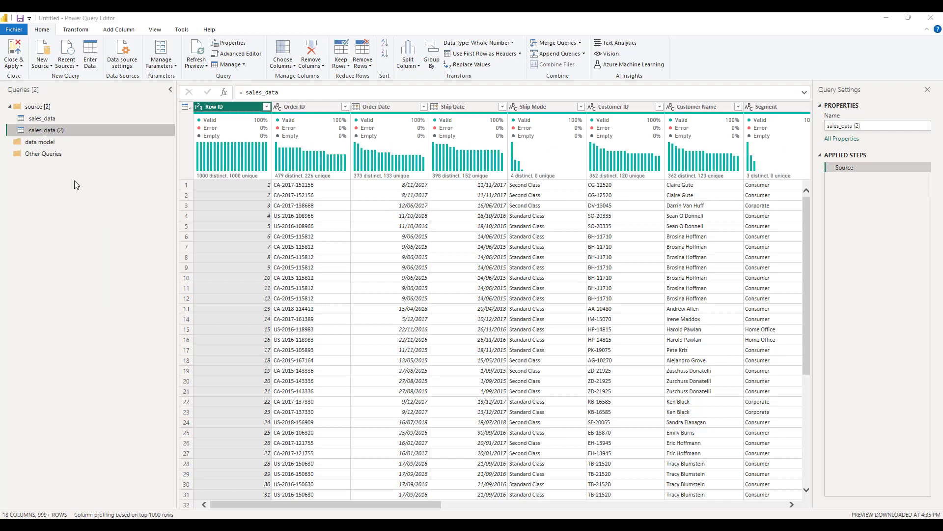
drag(27, 129, 48, 140)
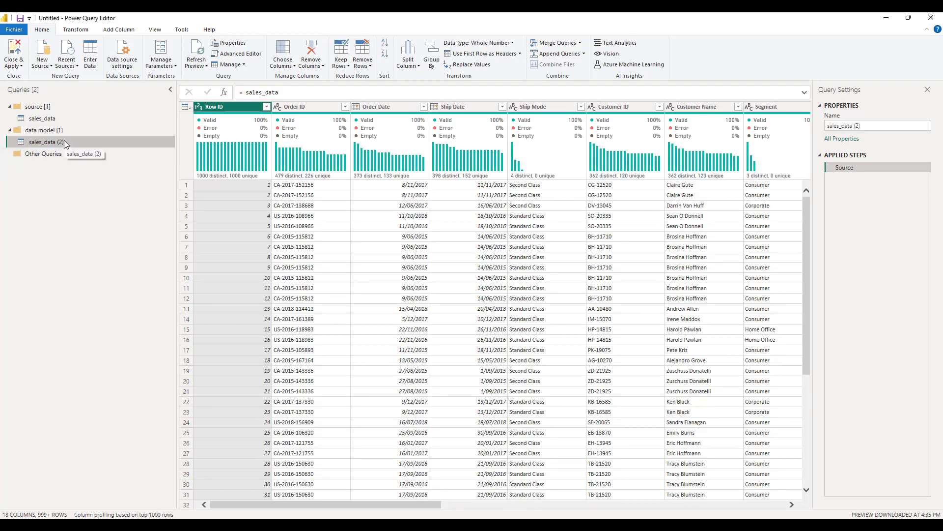
double_click(72, 141)
text(FactSales)
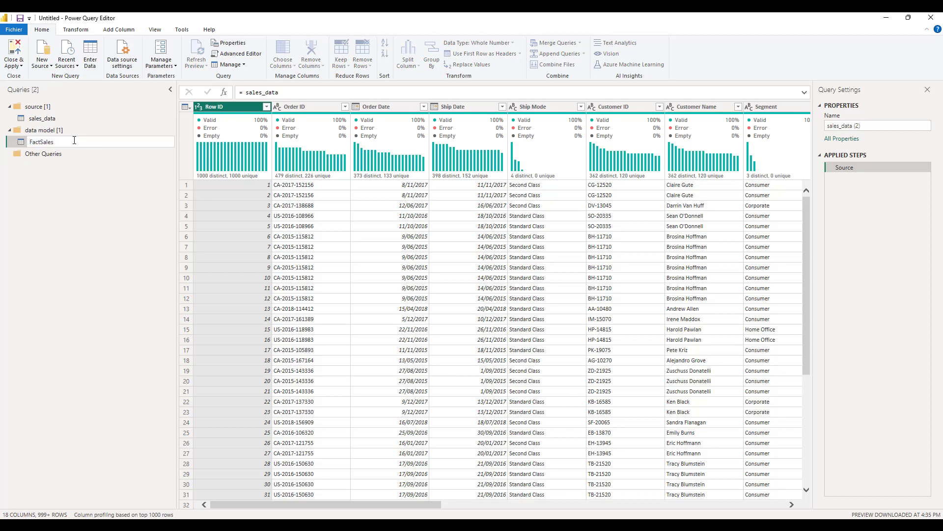
key(Return)
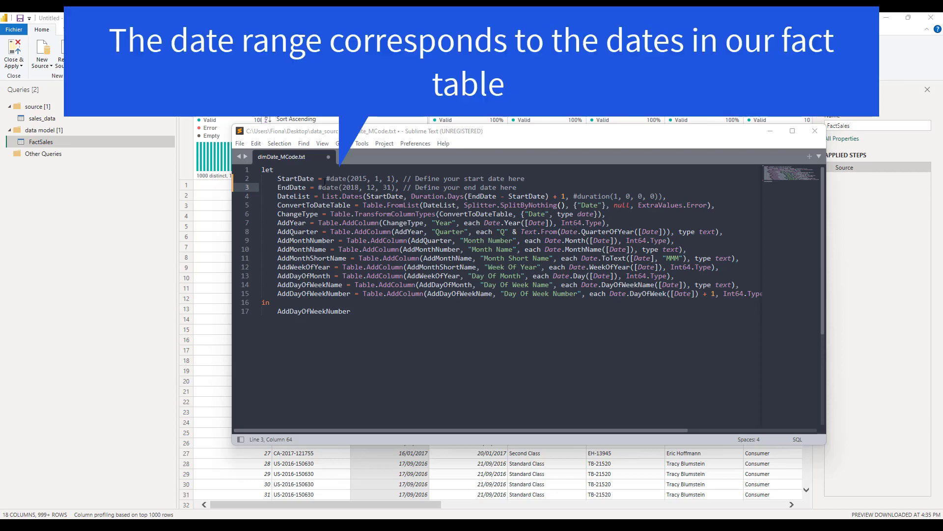
Copy the entire date-table M code from dimDate_MCode.txt
click(523, 188)
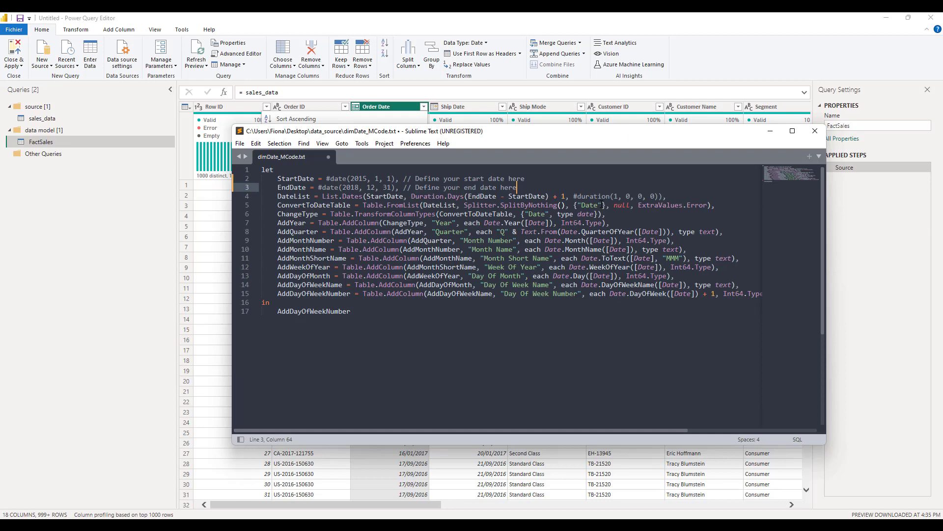
click(383, 315)
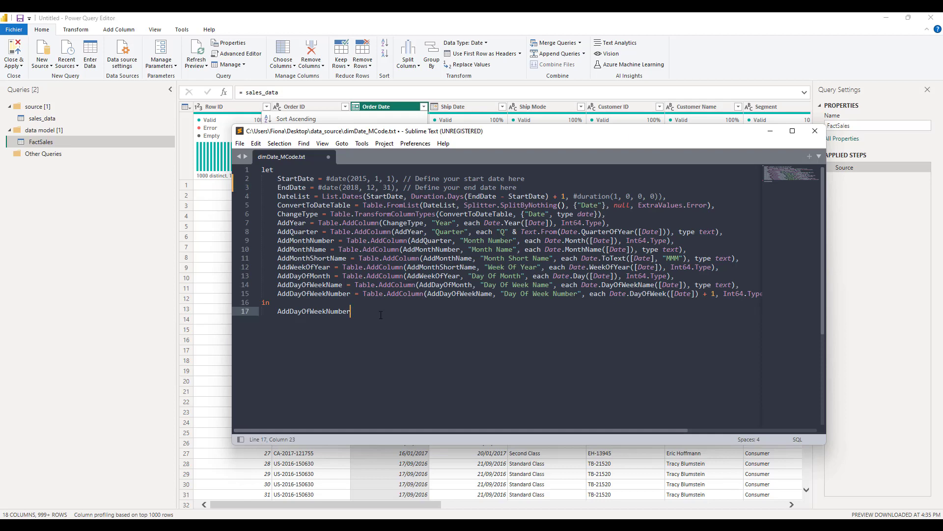
key(ctrl+a)
key(ctrl+c)
Switch to Power Query Editor and create a blank query in the data model group, replacing its code with the copied date-table M code
click(134, 164)
click(60, 190)
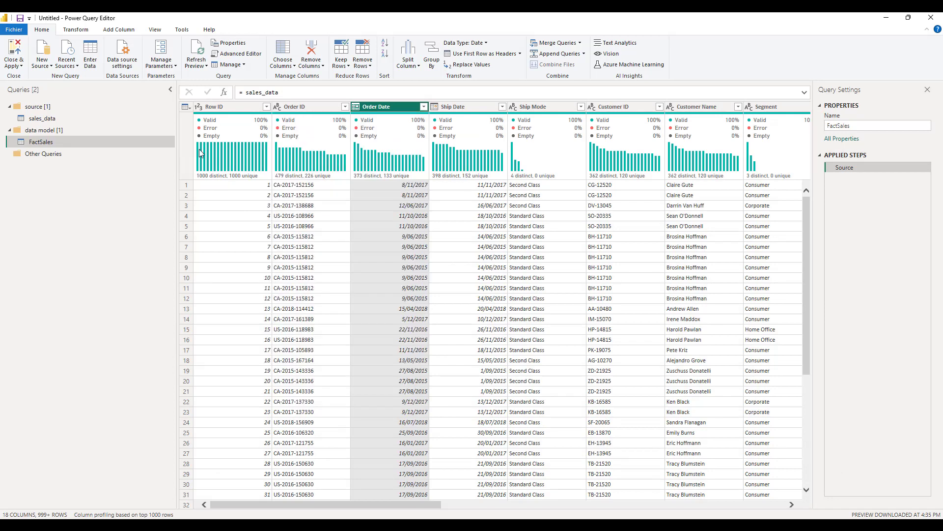
click(42, 64)
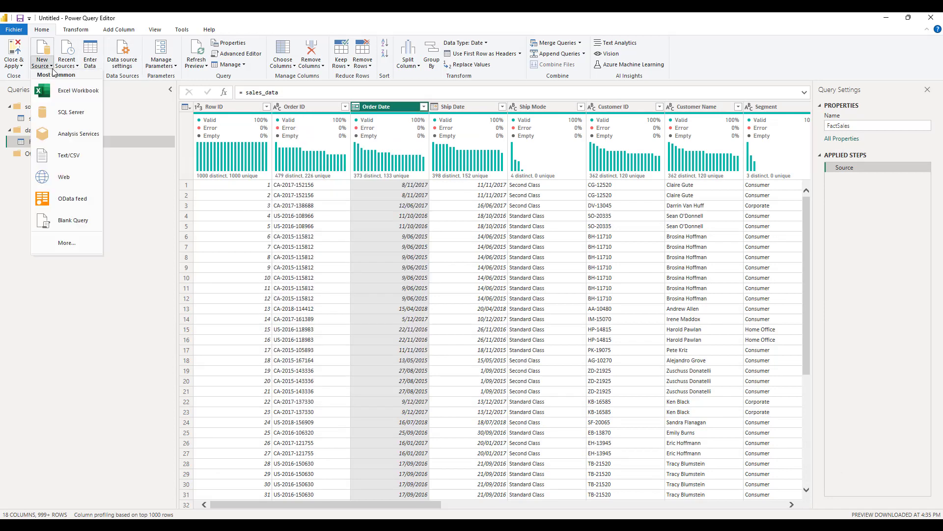
click(71, 221)
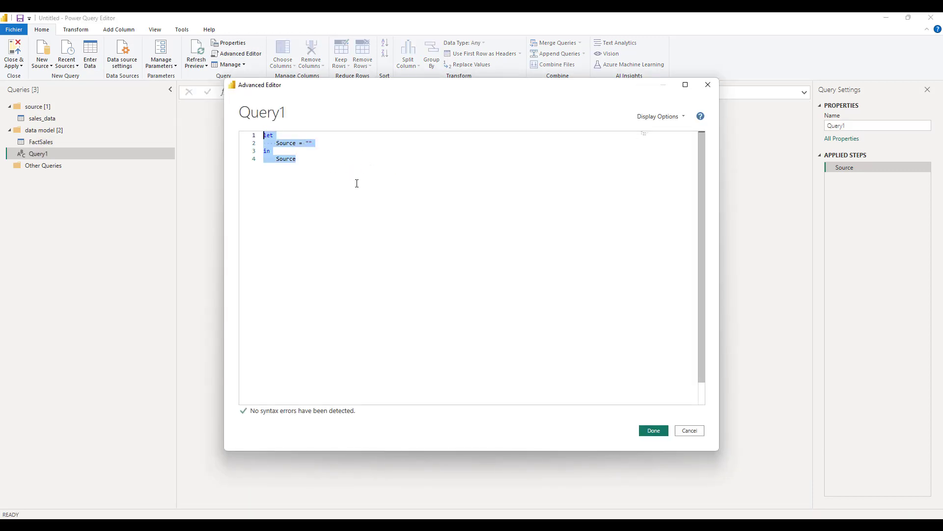
key(ctrl+v)
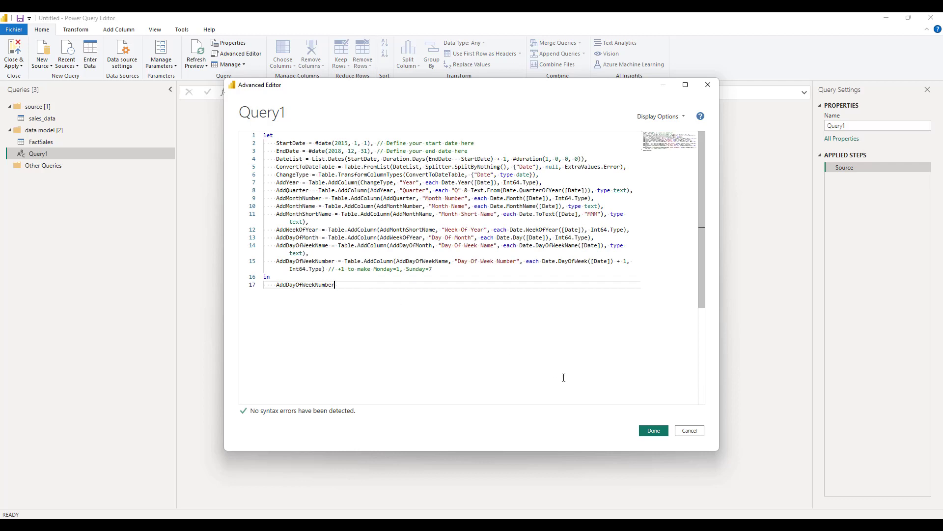
click(643, 432)
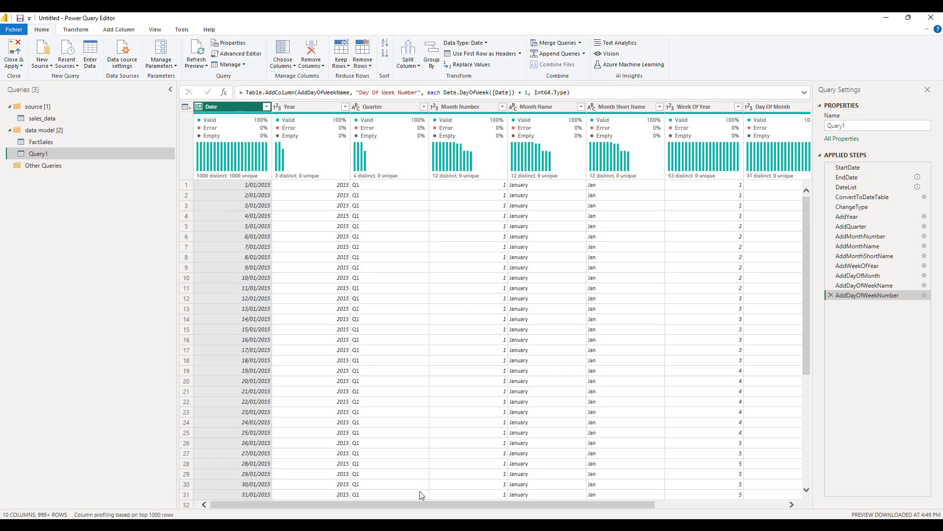
mouse_move(408, 506)
mouse_down()
mouse_move(538, 508)
mouse_move(406, 507)
mouse_up()
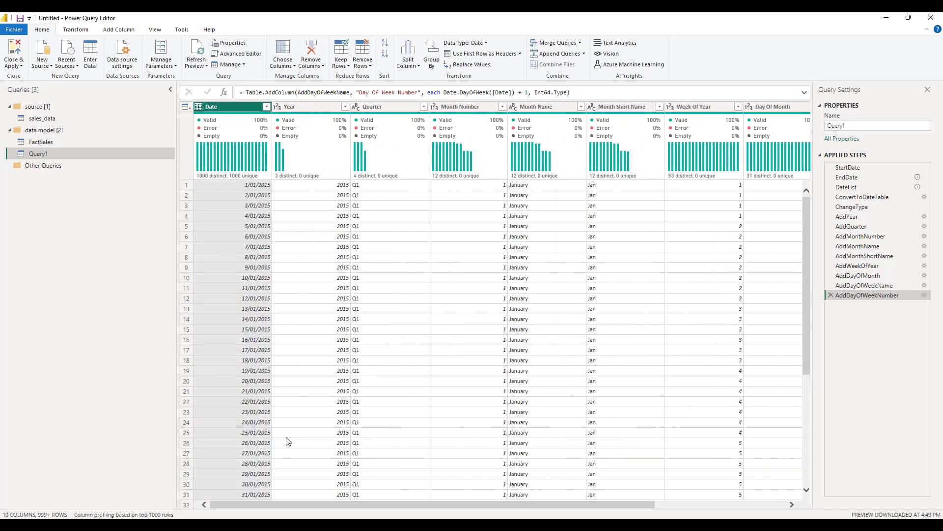
Rename the new date table query as DimOrderDate
double_click(81, 153)
text(dim)
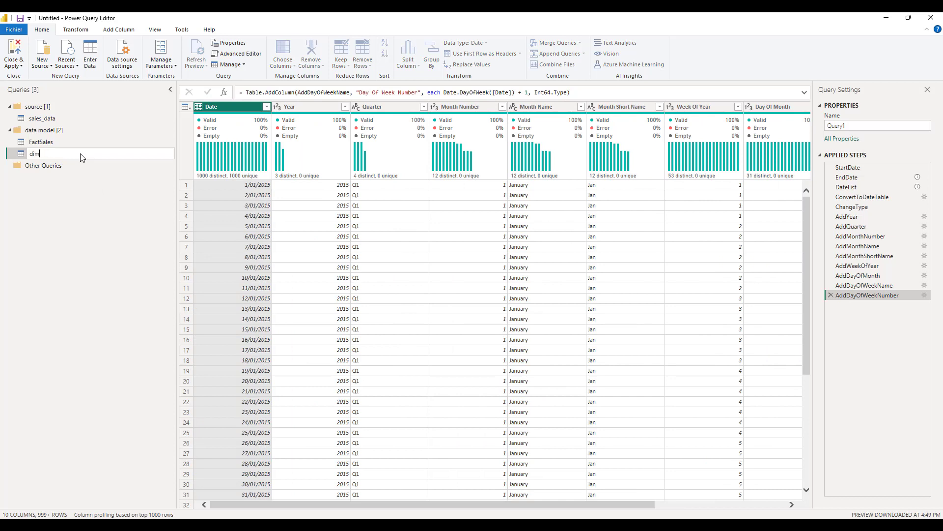
text(OrderDate)
key(Return)
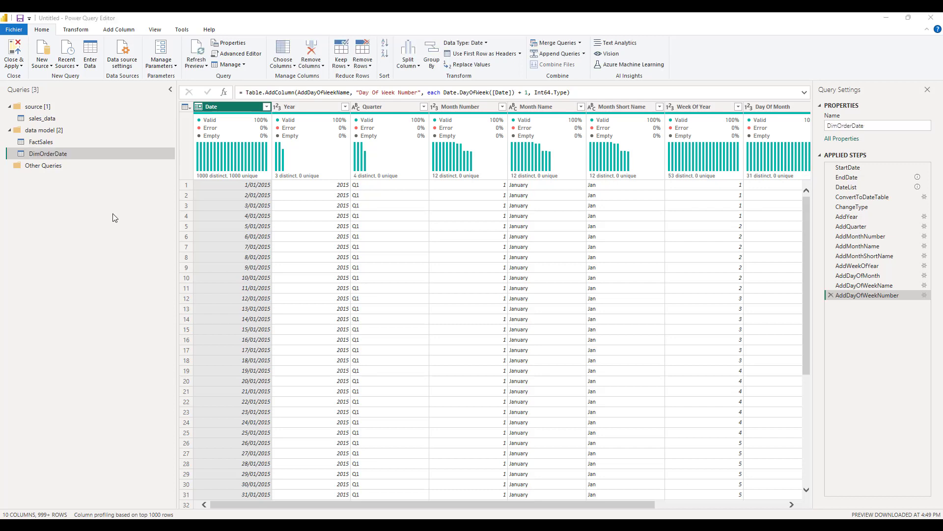
Duplicate the DimOrderDate query and name the copy DimShipDate
right_click(82, 154)
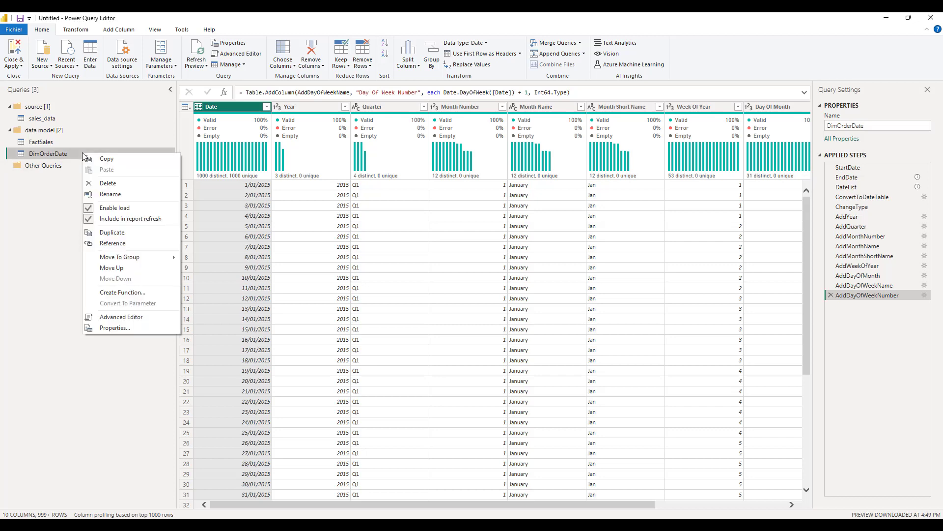
click(112, 232)
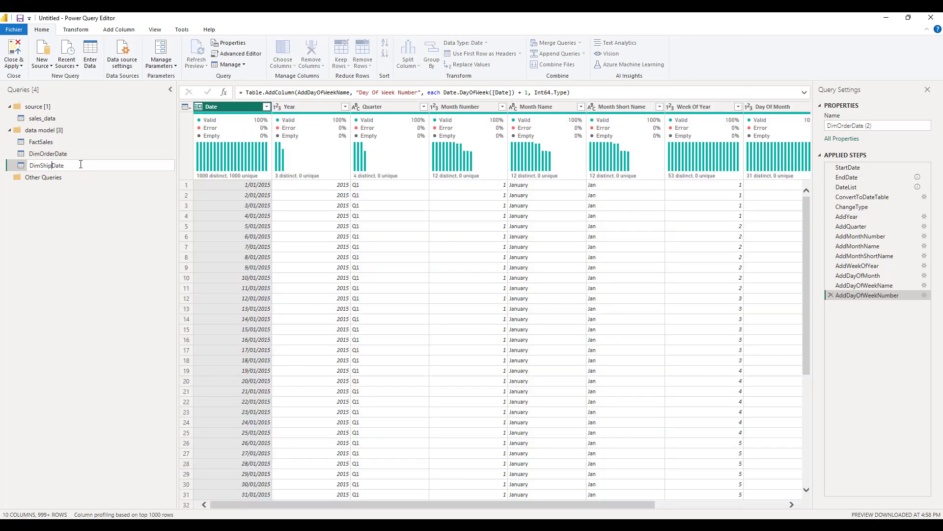
key(Return)
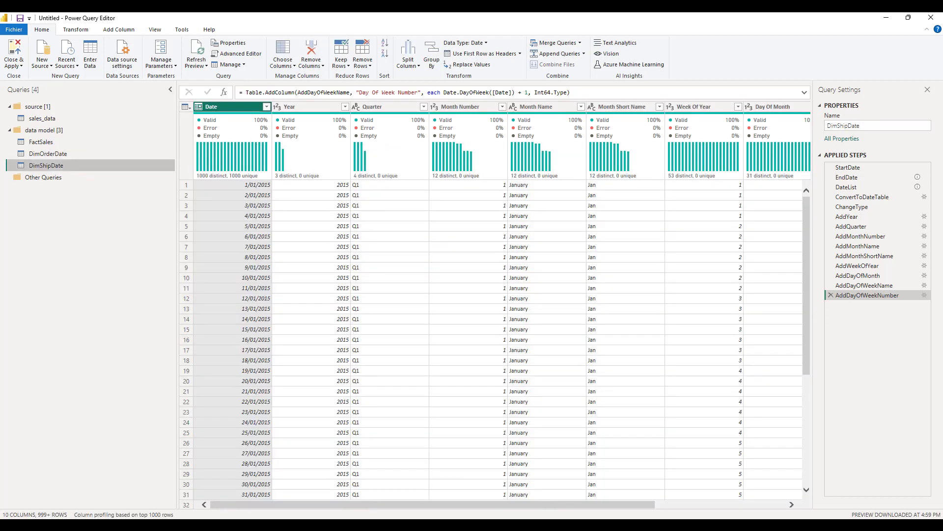
Create another reference of the sales_data query and move it into the data model group below DimShipDate
key(alt+Tab)
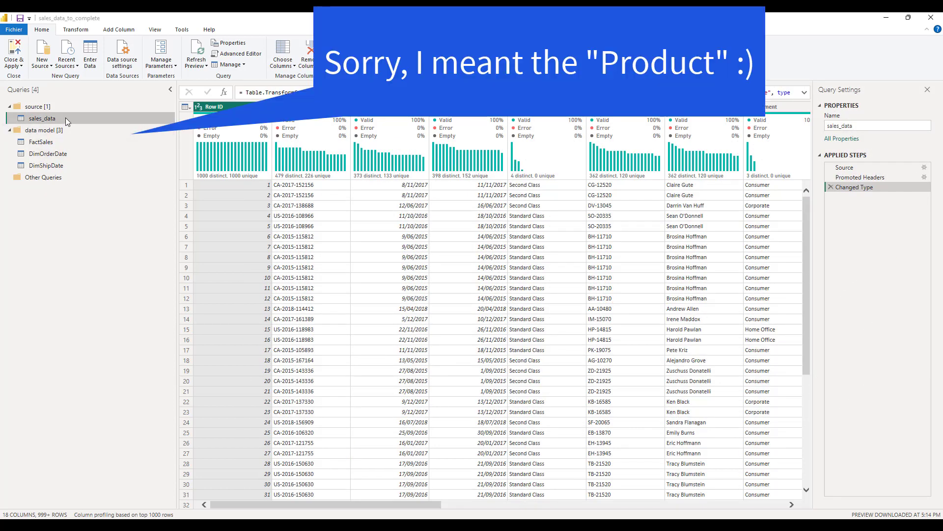
right_click(66, 118)
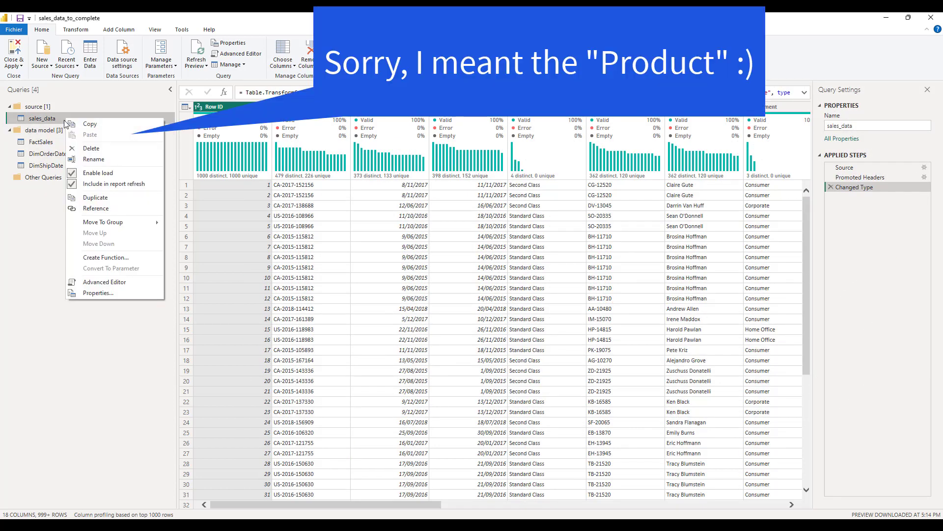
key(Escape)
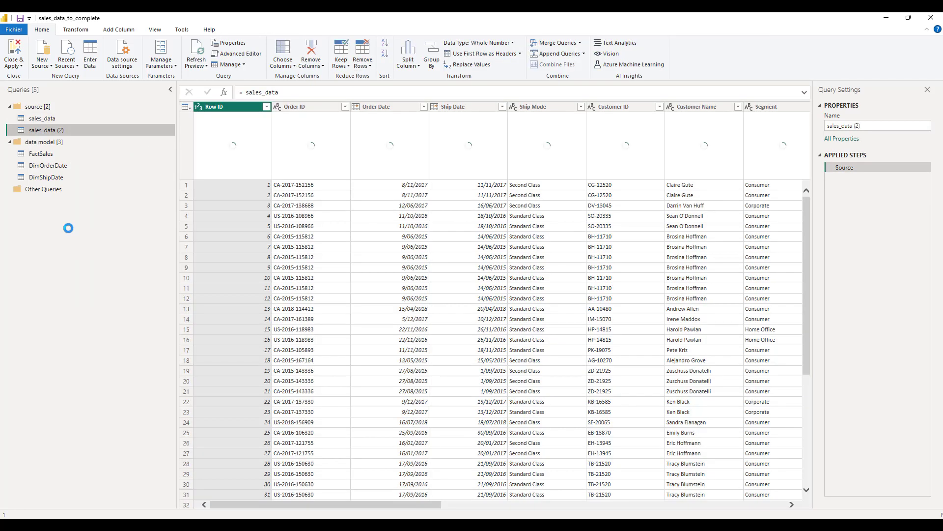
drag(66, 130, 61, 179)
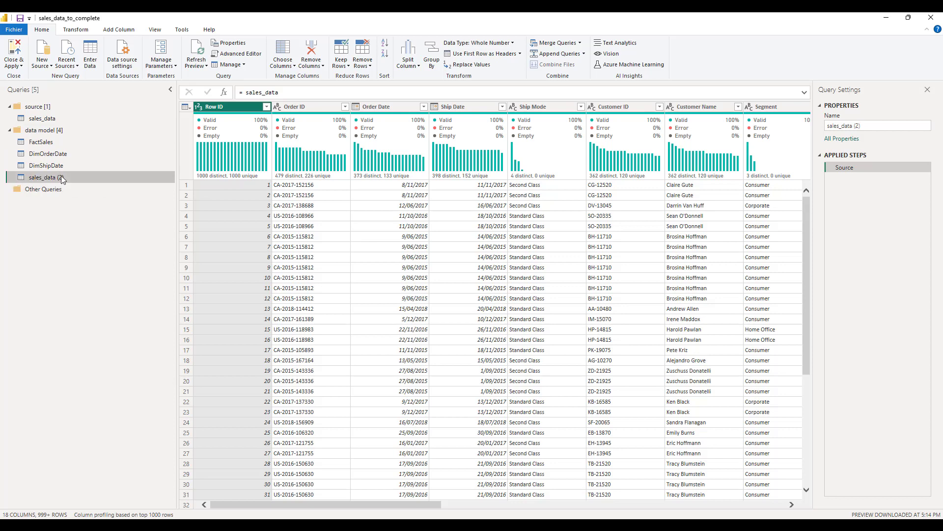
Rename the new sales_data reference in the data model group as DimProduct
double_click(64, 177)
text(dim)
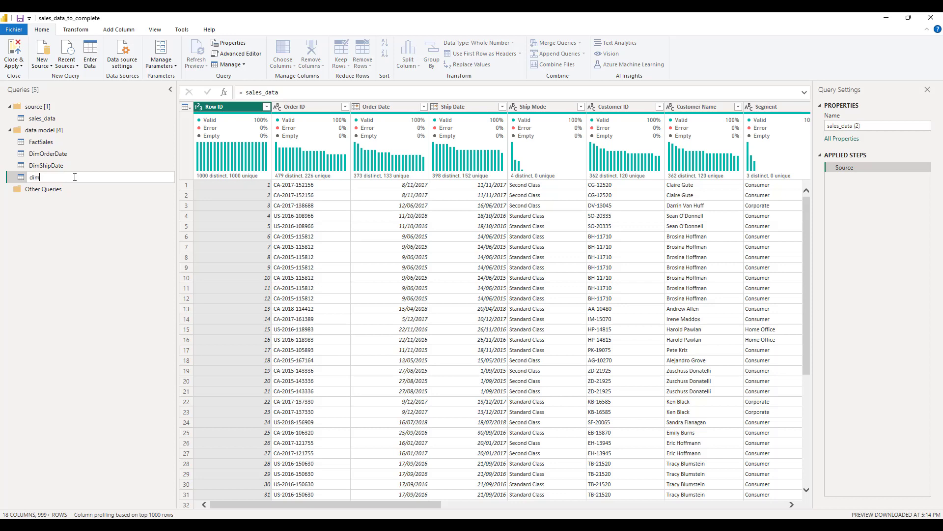
key(BackSpace)
key(BackSpace)
key(BackSpace)
text(DimProduct)
key(Return)
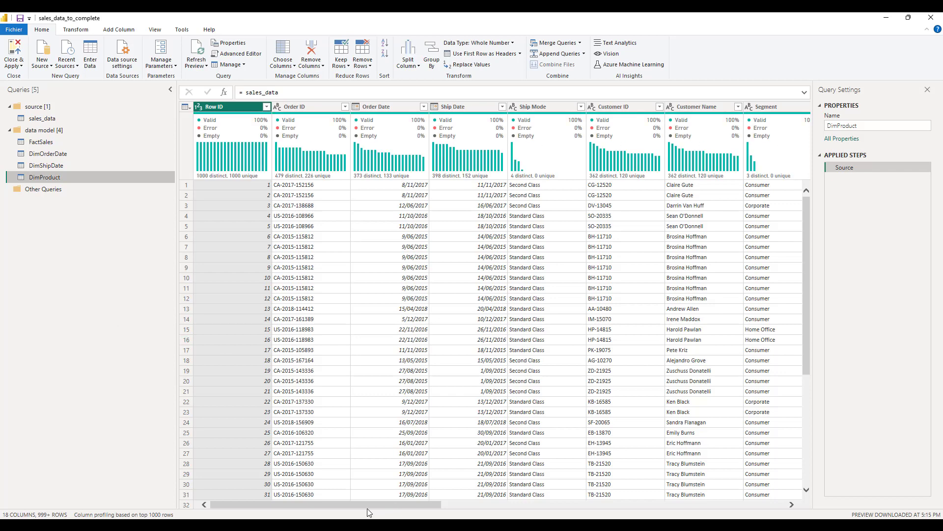
Keep only the Product ID, Category, Sub-Category and Product Name columns in DimProduct, and remove duplicates based on Product ID
drag(369, 506, 692, 518)
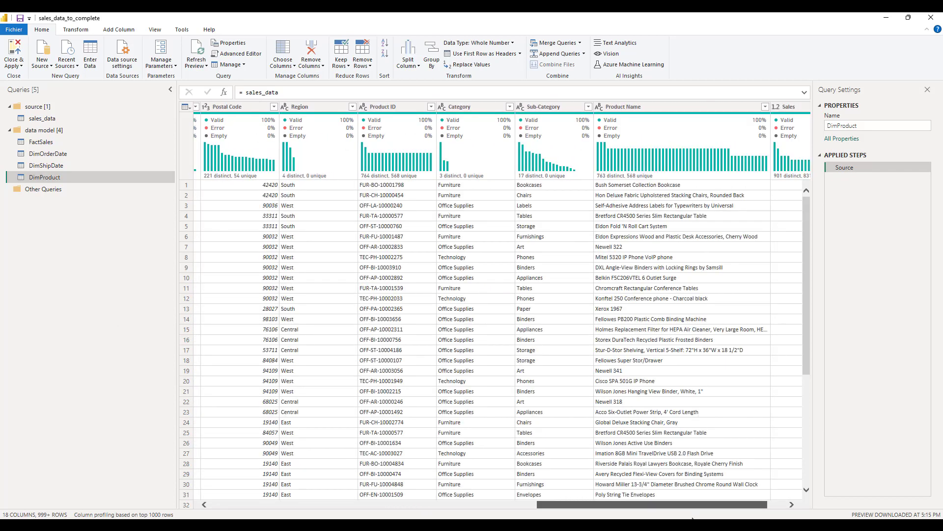
click(388, 105)
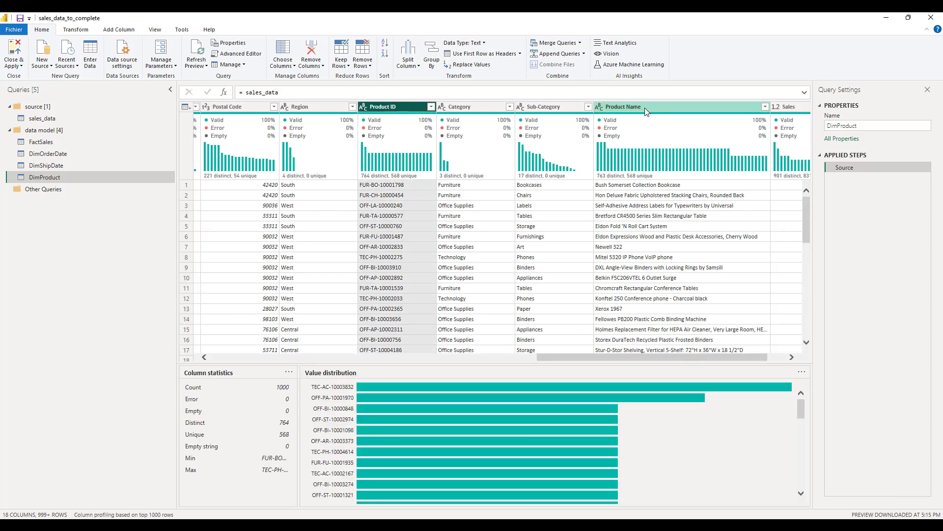
shift+click(645, 107)
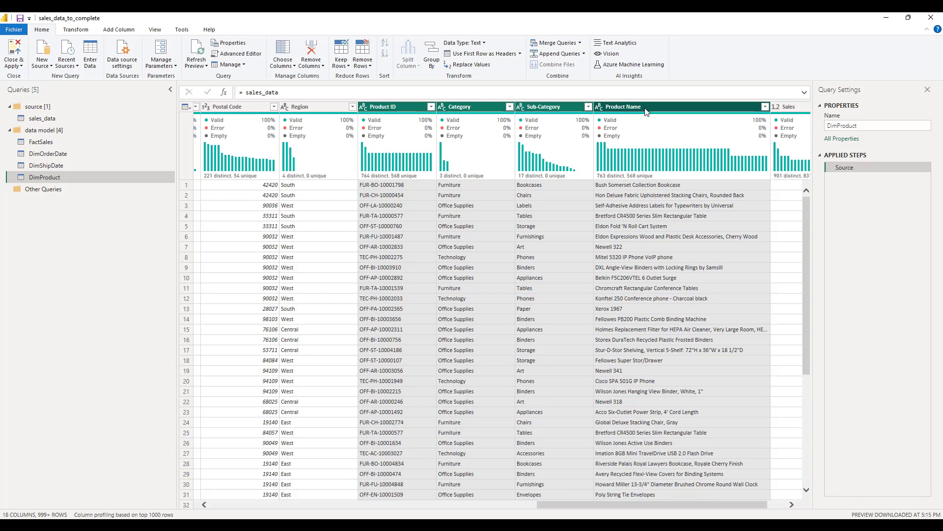
right_click(385, 108)
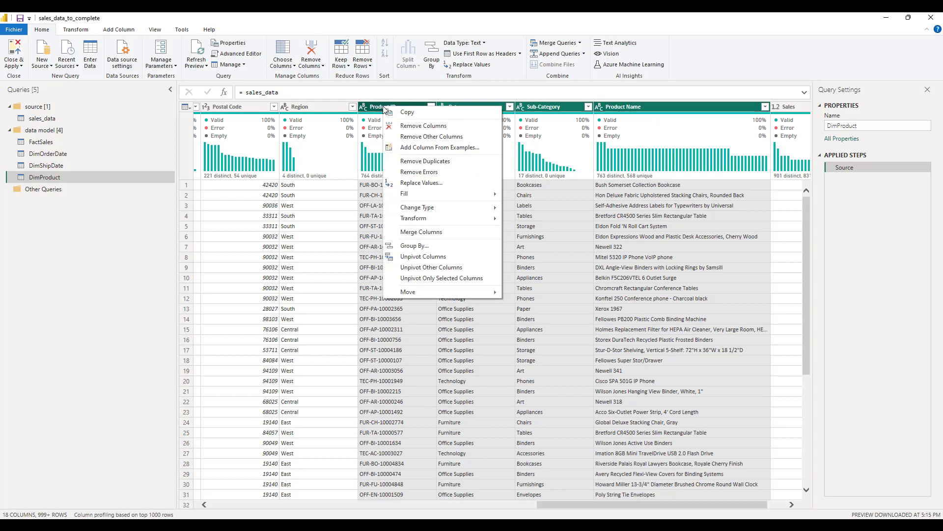
click(450, 141)
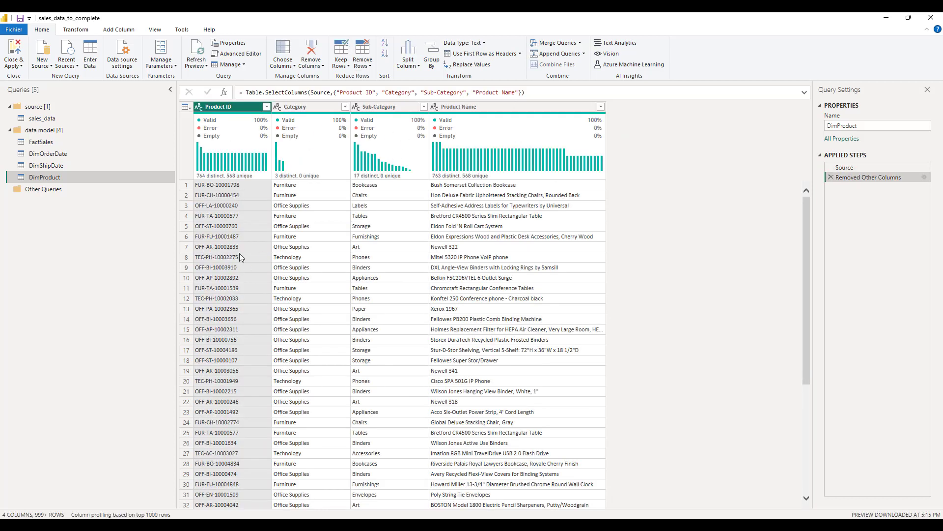
right_click(224, 112)
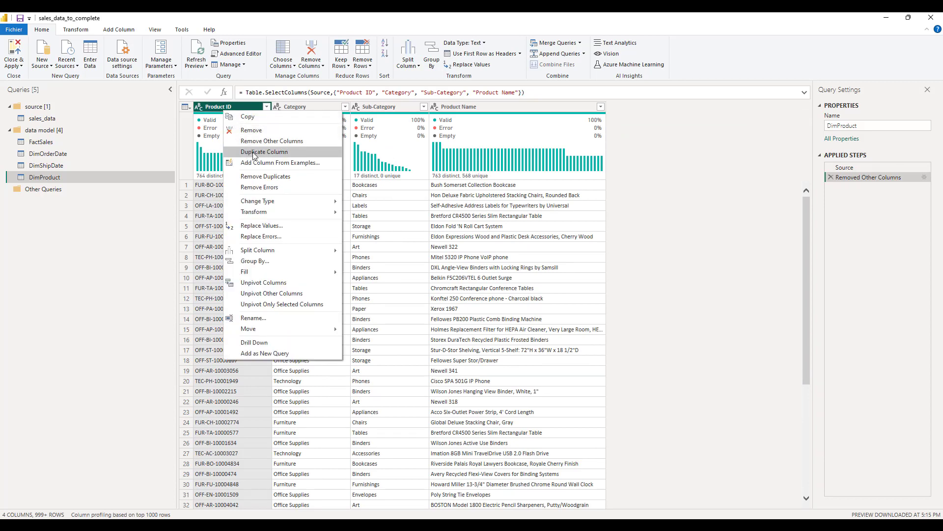
click(258, 178)
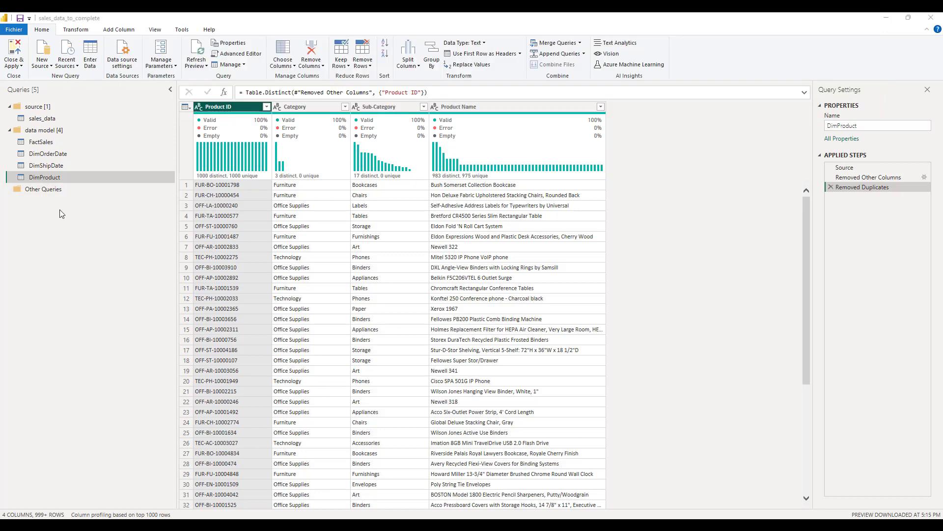
Create another reference of the sales_data query and move it into the data model group below DimProduct
click(53, 119)
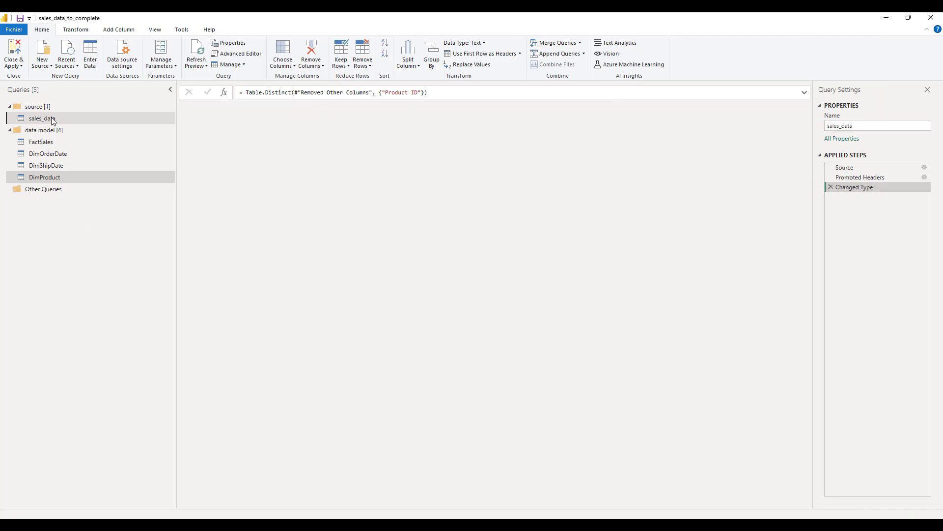
right_click(53, 119)
click(104, 208)
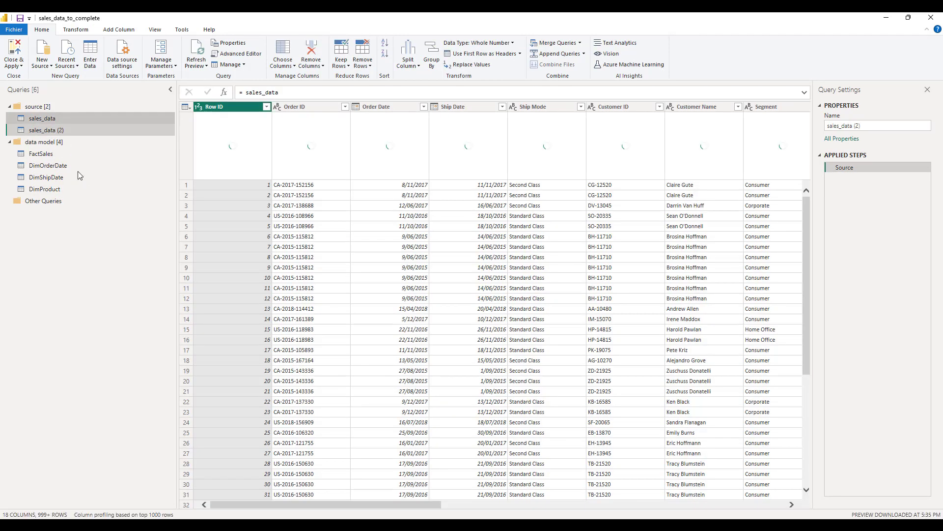
drag(79, 175, 72, 199)
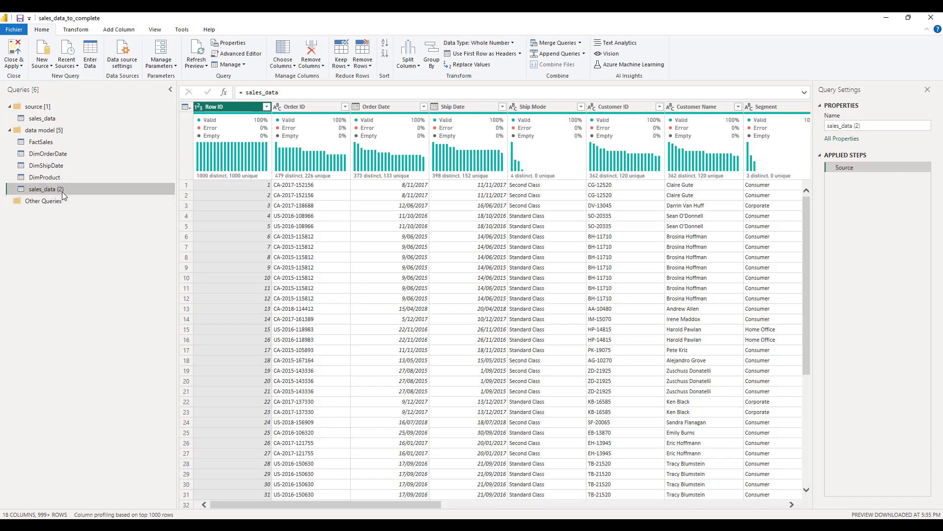
Rename the new sales_data reference in the data model group as DimShipMode
double_click(68, 190)
text(DimShipMode)
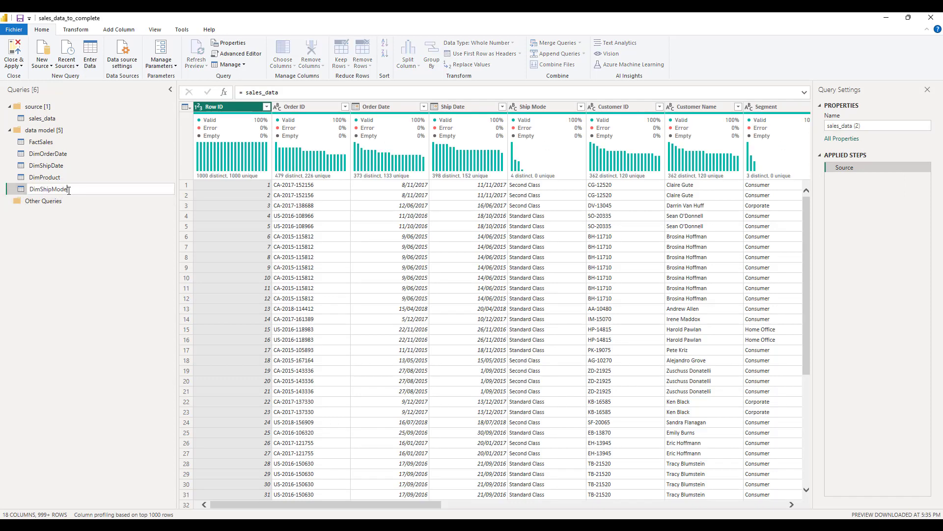
key(Return)
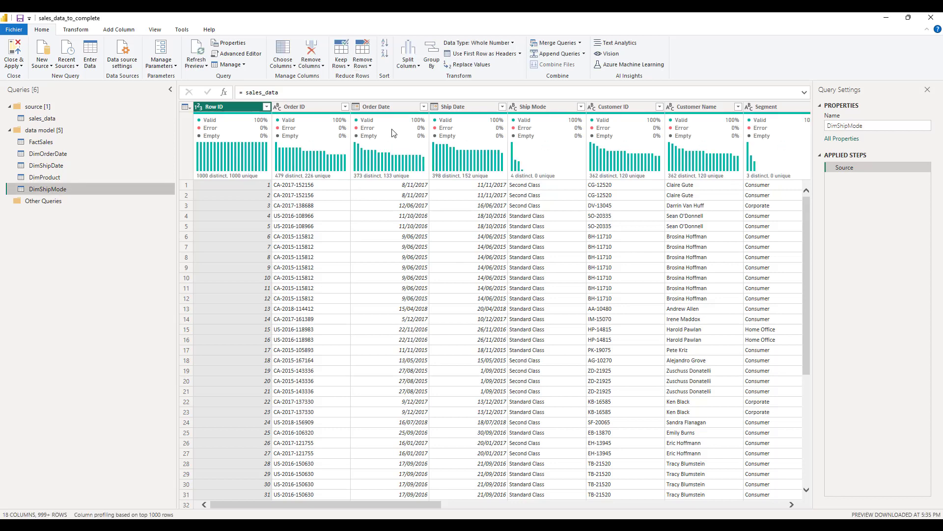
Keep only the Ship Mode column in DimShipMode and remove its duplicate values
click(543, 111)
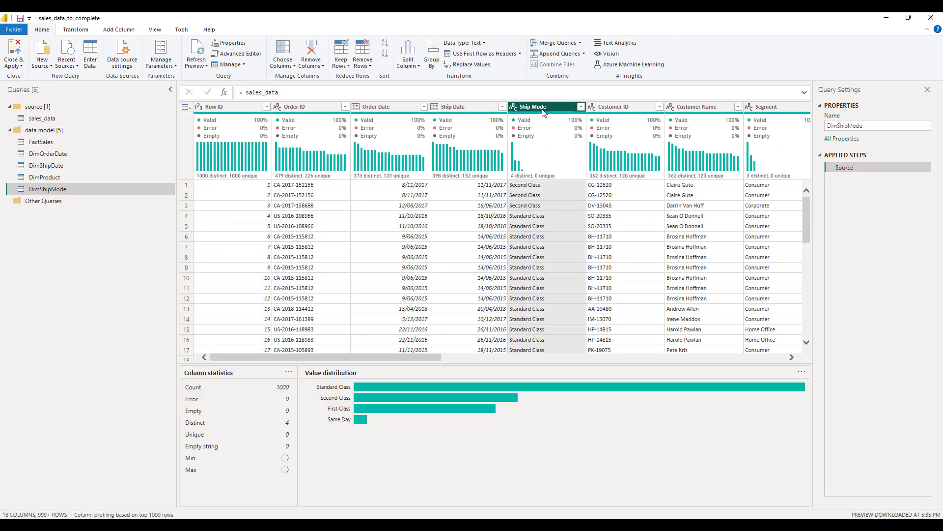
right_click(543, 111)
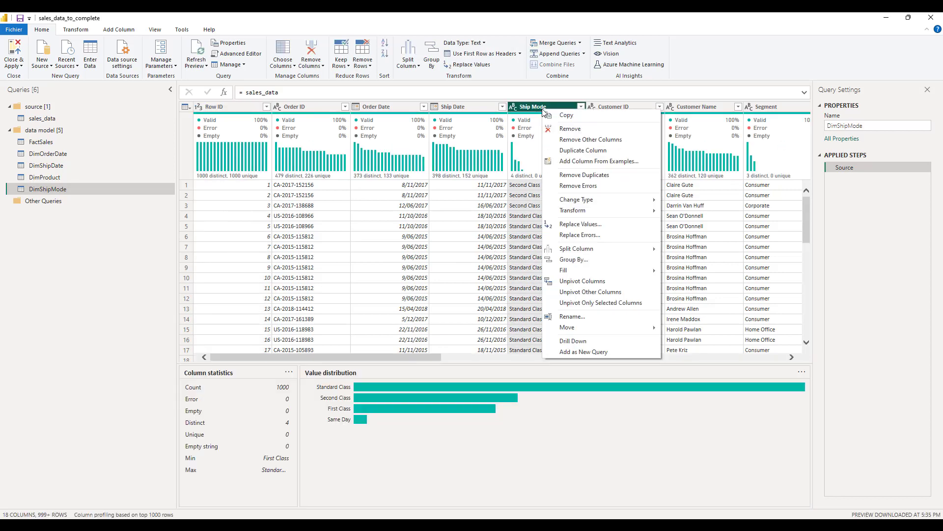
click(579, 140)
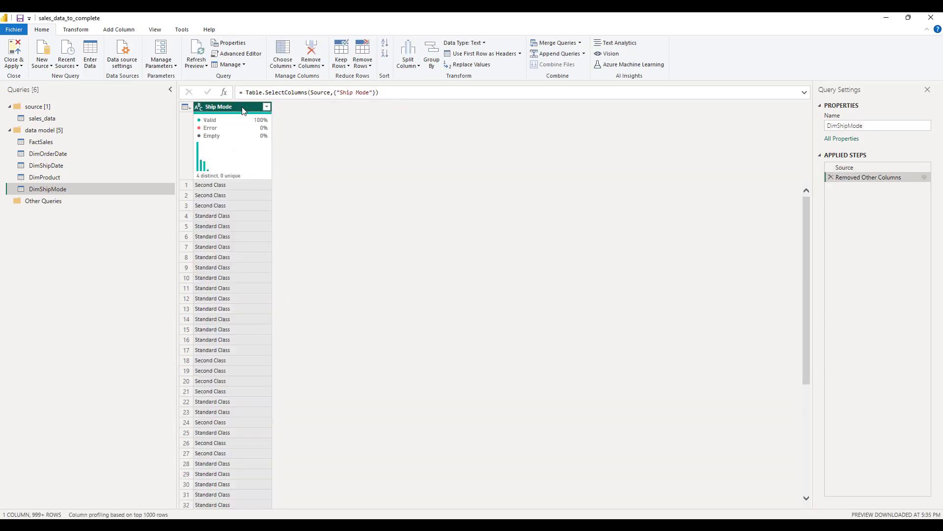
right_click(242, 110)
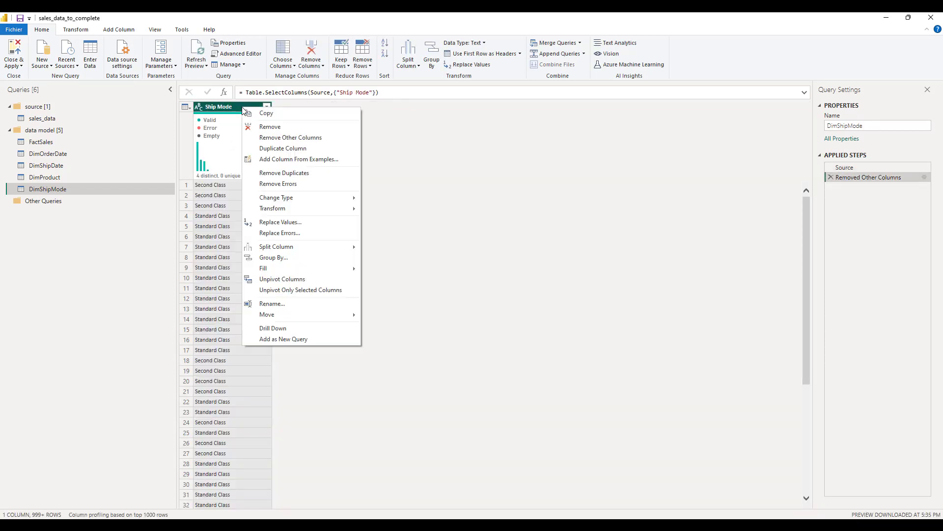
click(294, 174)
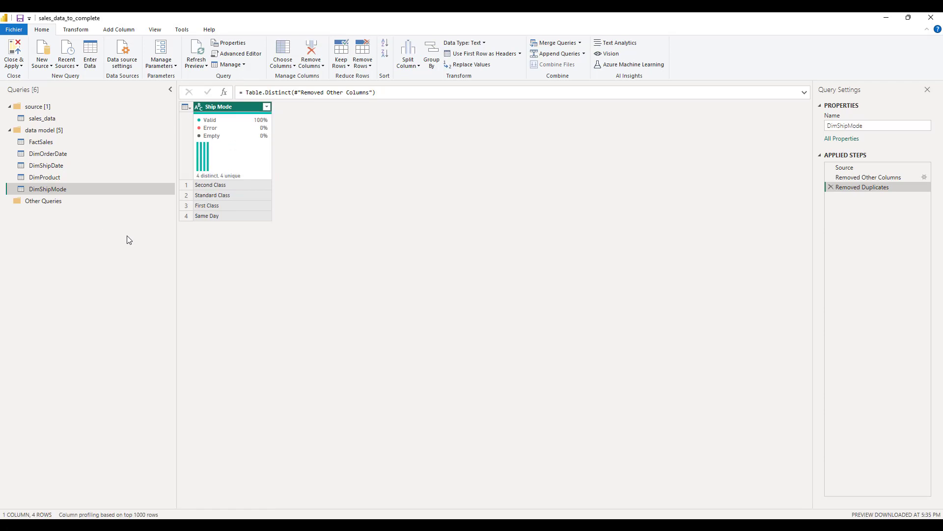
Create another reference of the sales_data query and move it into the data model group below DimShipMode
click(55, 119)
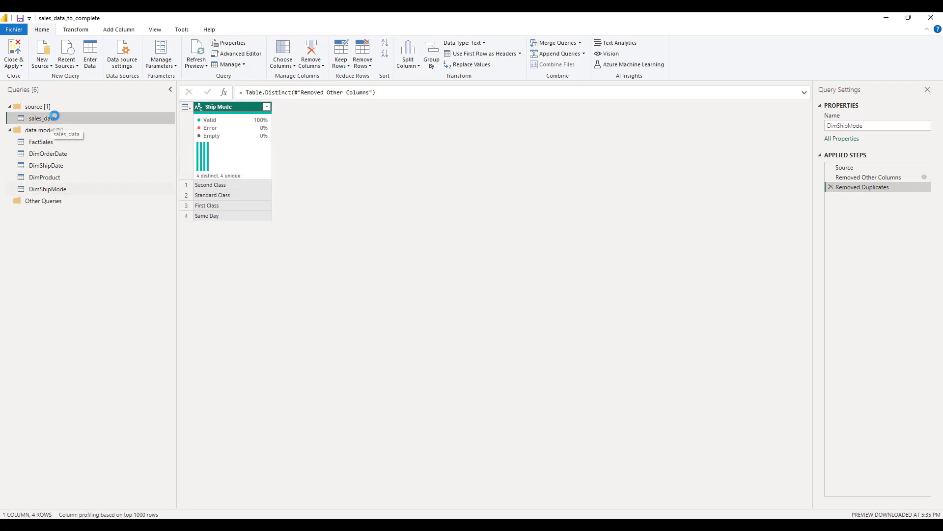
right_click(55, 120)
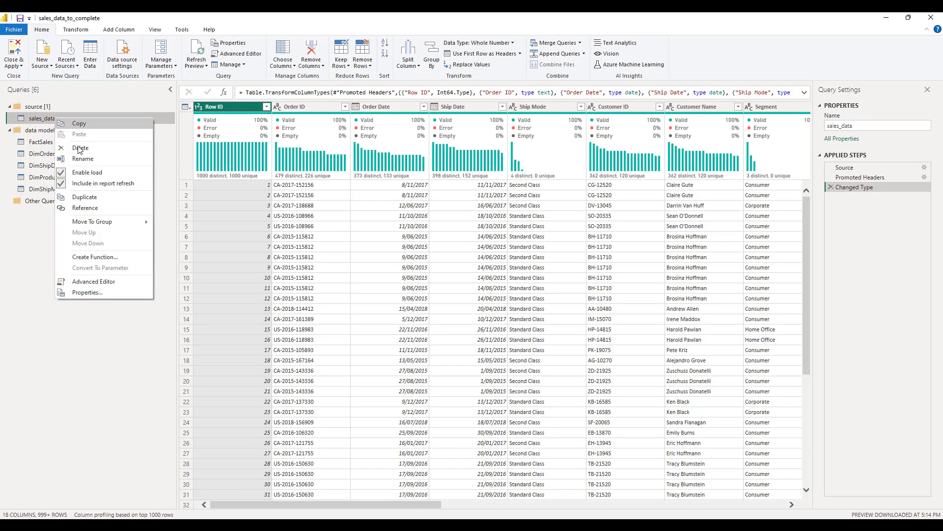
click(85, 208)
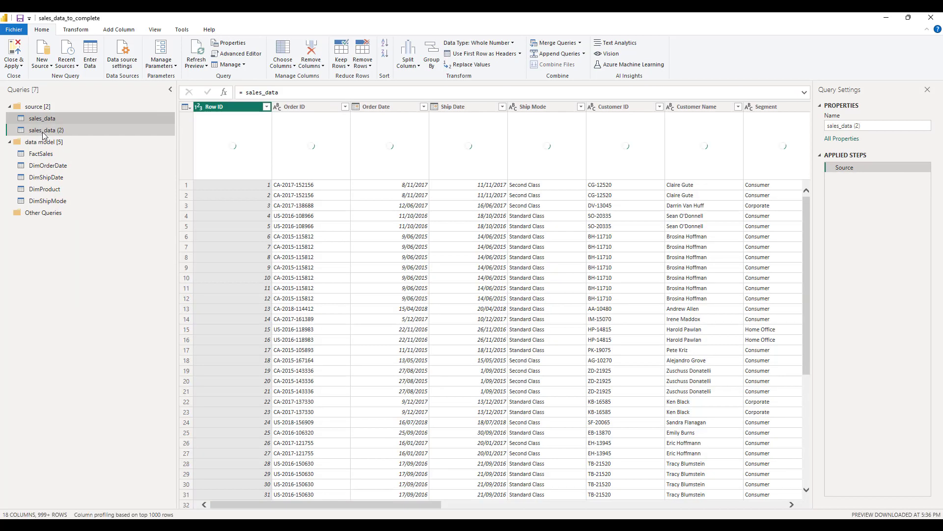
drag(43, 136, 69, 142)
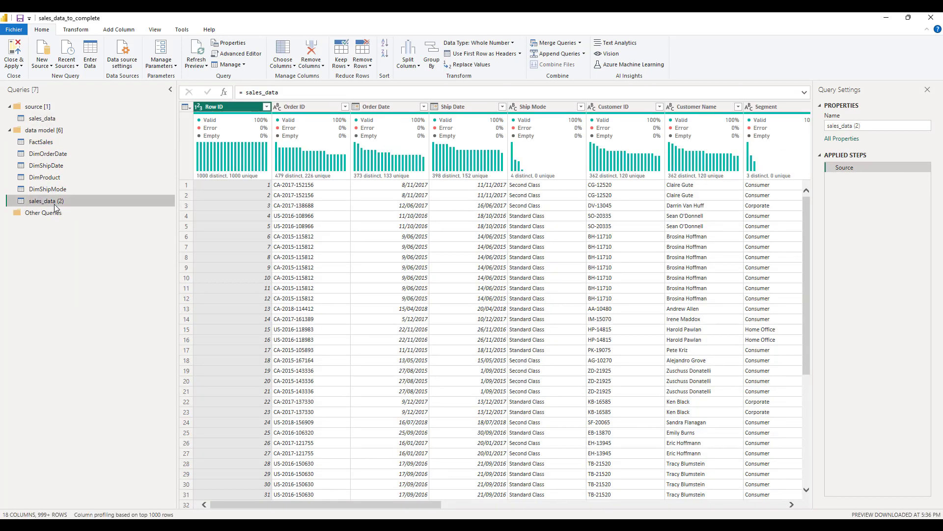
Rename the new sales_data reference in the data model group as DimCustomer
double_click(71, 200)
text(DimCustomer)
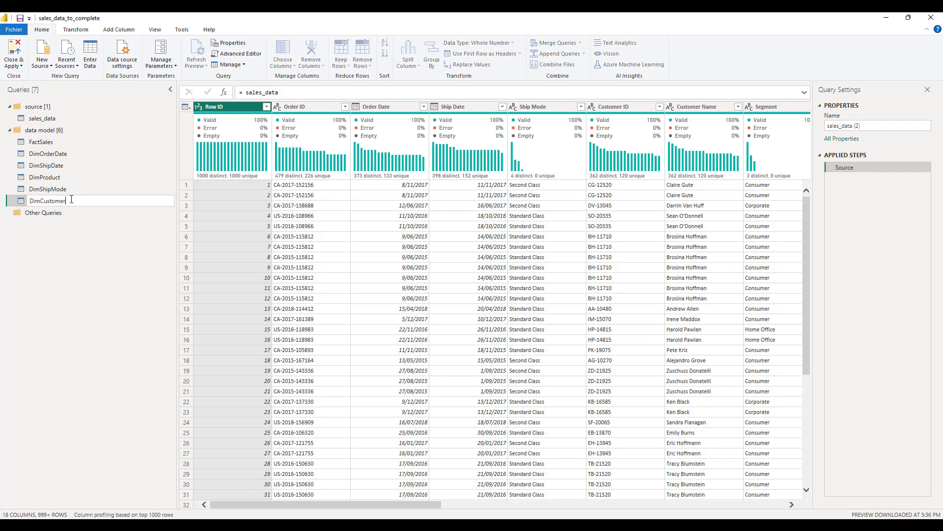
key(Return)
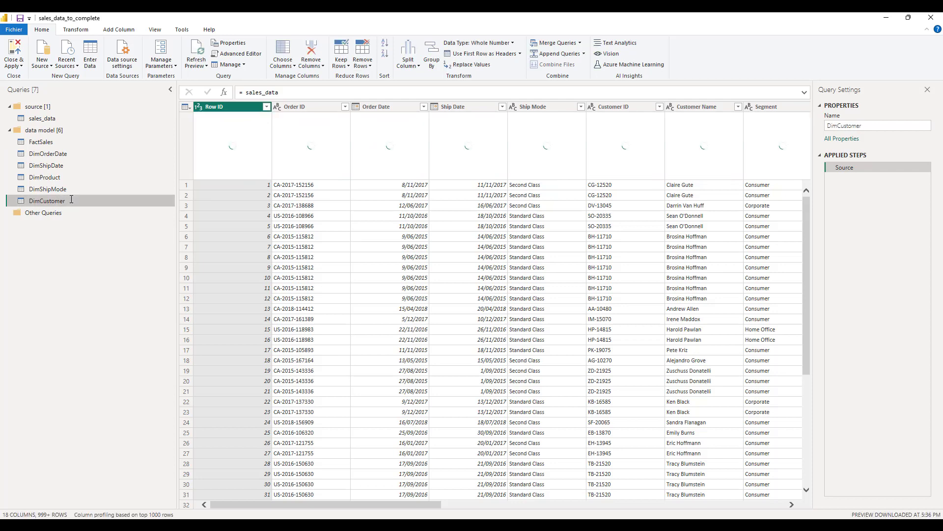
Keep only the Customer ID, Customer Name, Segment, Country, City, State, Postal Code and Region columns in DimCustomer
drag(373, 503, 470, 506)
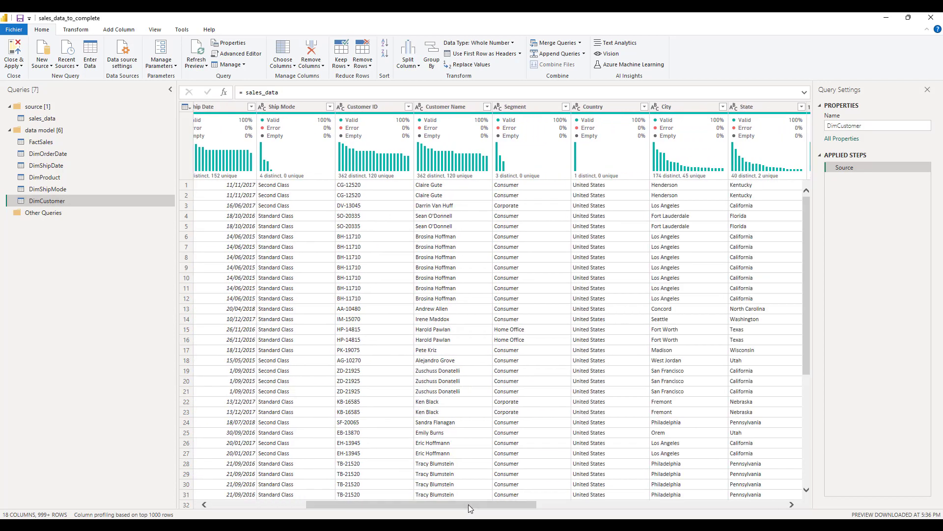
click(375, 105)
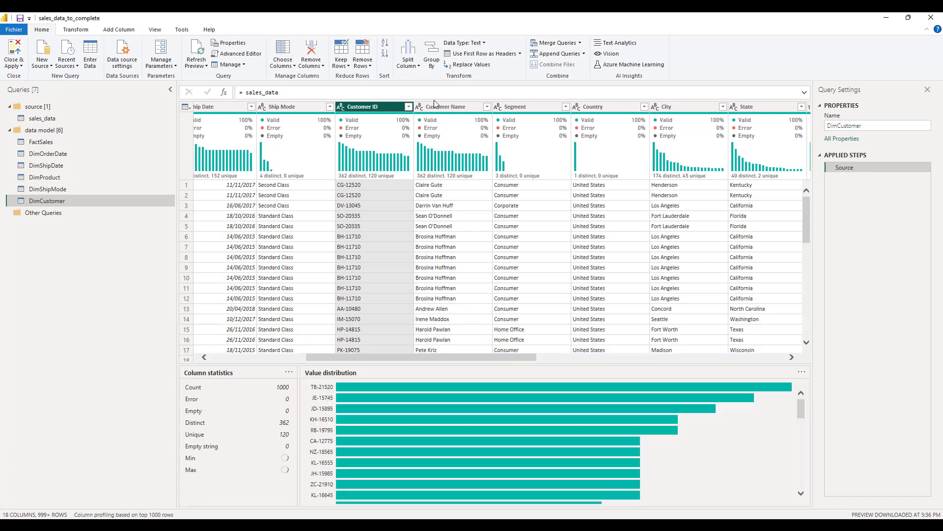
ctrl+click(453, 106)
ctrl+click(516, 106)
ctrl+click(593, 106)
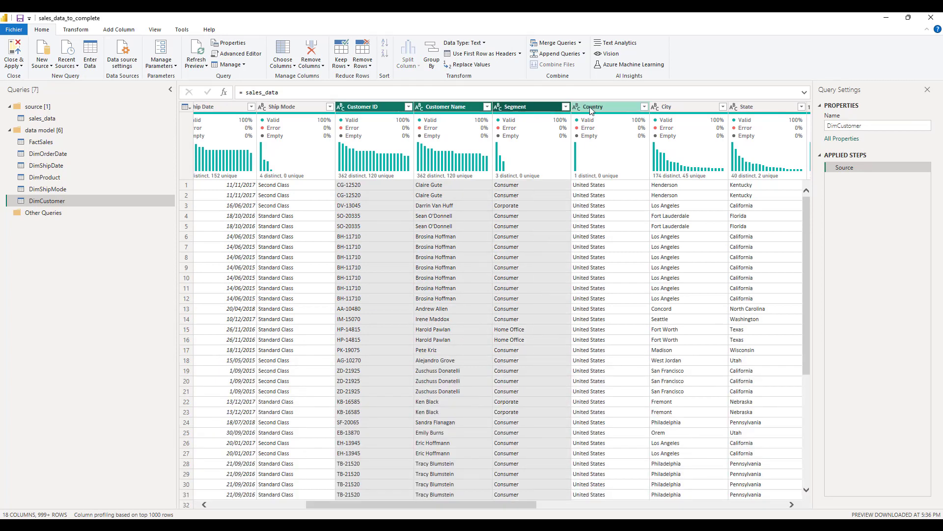
ctrl+click(682, 107)
ctrl+click(755, 107)
drag(494, 504, 516, 506)
ctrl+click(662, 107)
ctrl+click(721, 108)
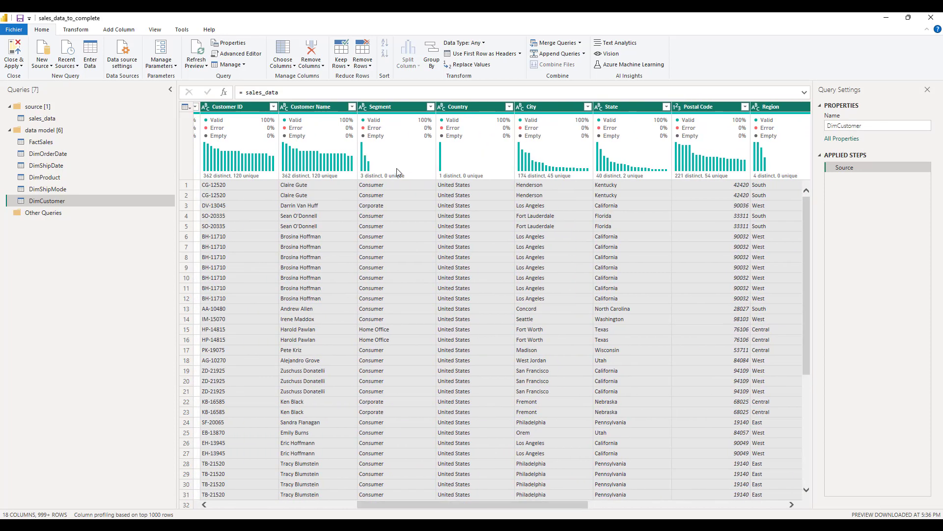
ctrl+click(318, 107)
right_click(318, 111)
click(344, 139)
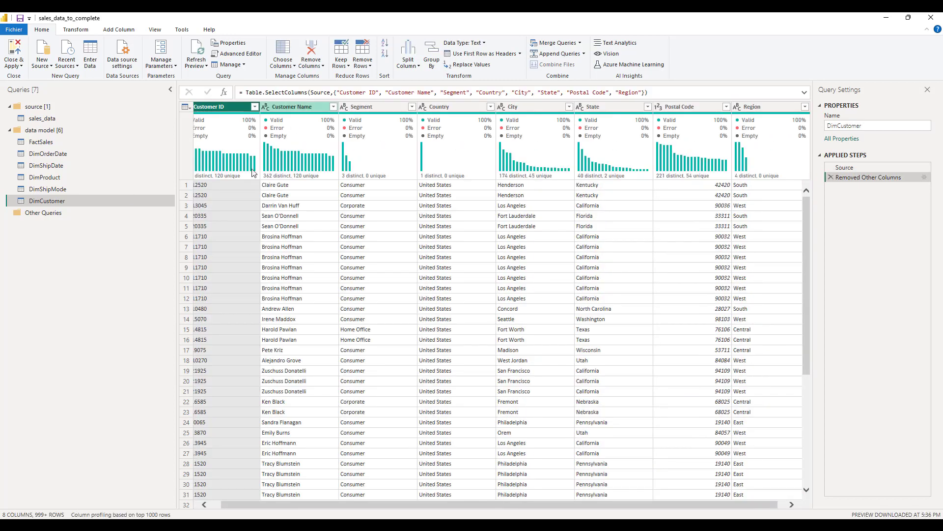
Remove duplicate rows from DimCustomer based on the Customer ID column
drag(236, 506, 226, 506)
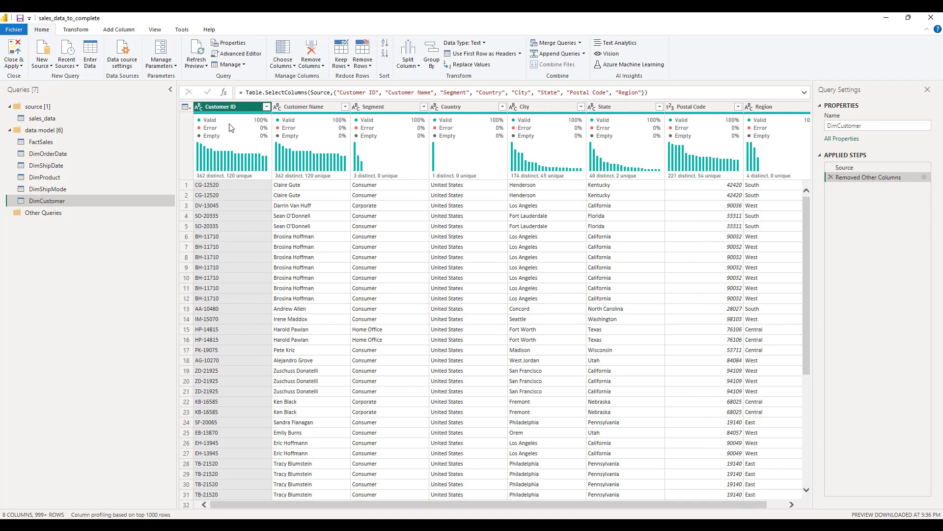
right_click(220, 112)
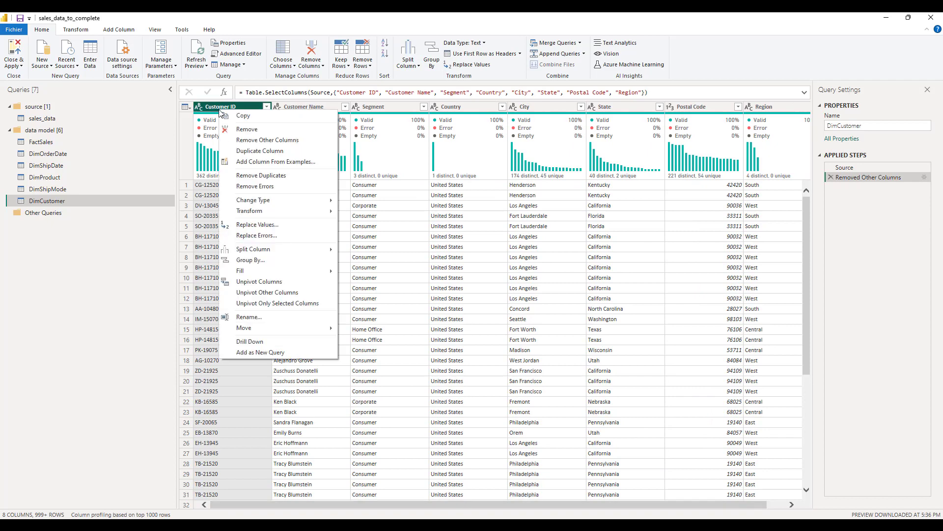
click(241, 177)
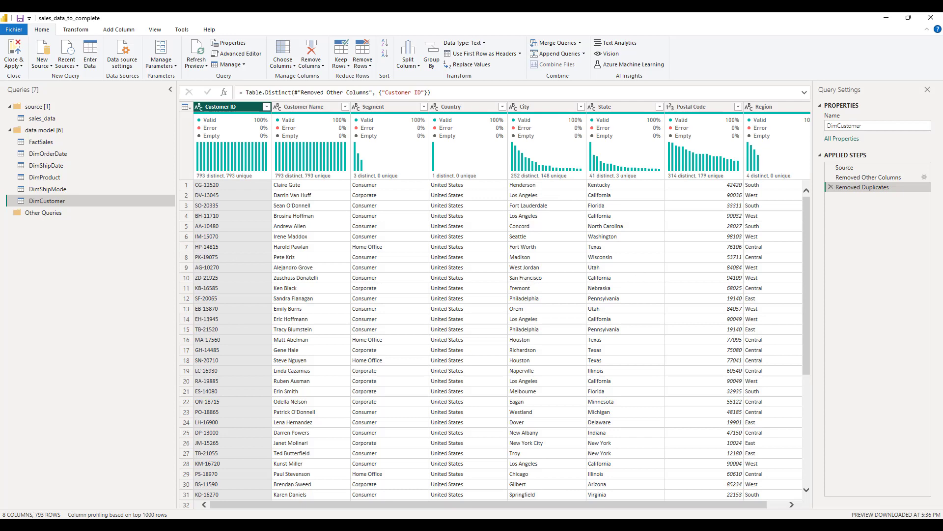
Remove the Customer Name, Segment, Country, City, State, Postal Code and Region columns from FactSales
click(71, 143)
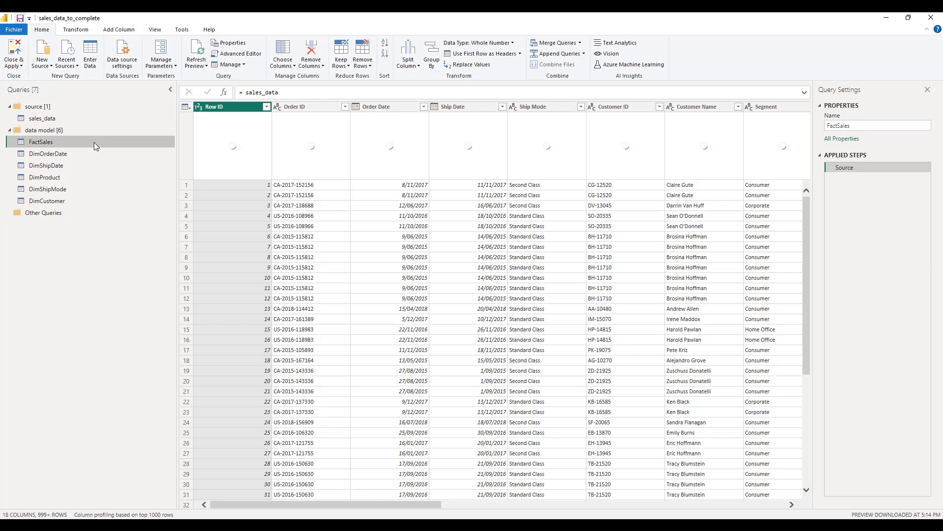
drag(364, 504, 468, 516)
click(437, 109)
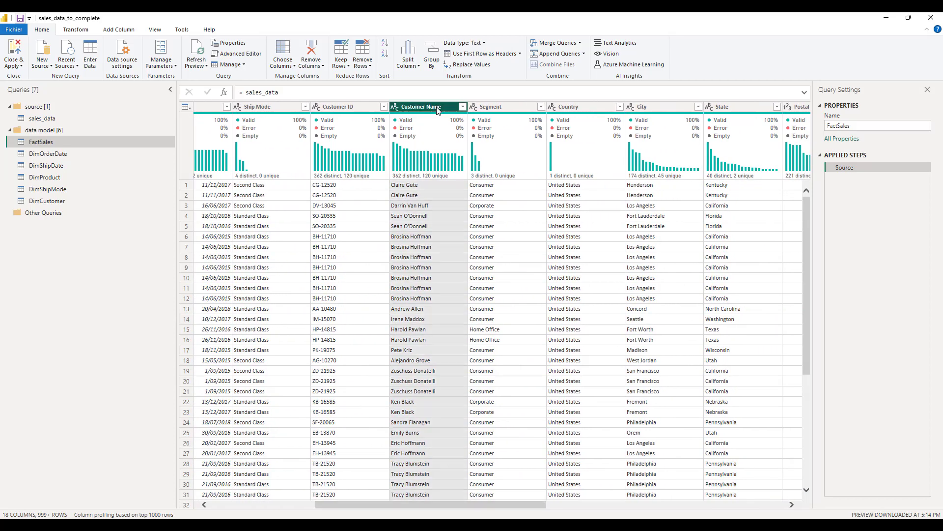
ctrl+click(491, 107)
ctrl+click(570, 106)
ctrl+click(644, 106)
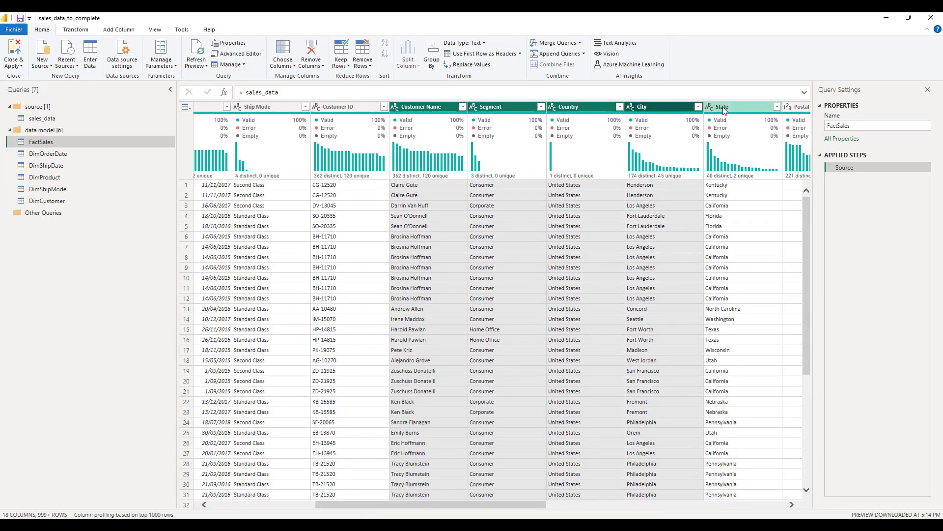
ctrl+click(722, 107)
mouse_move(499, 507)
mouse_down()
mouse_move(589, 507)
mouse_move(482, 506)
mouse_up()
ctrl+click(590, 108)
ctrl+click(651, 108)
mouse_move(331, 121)
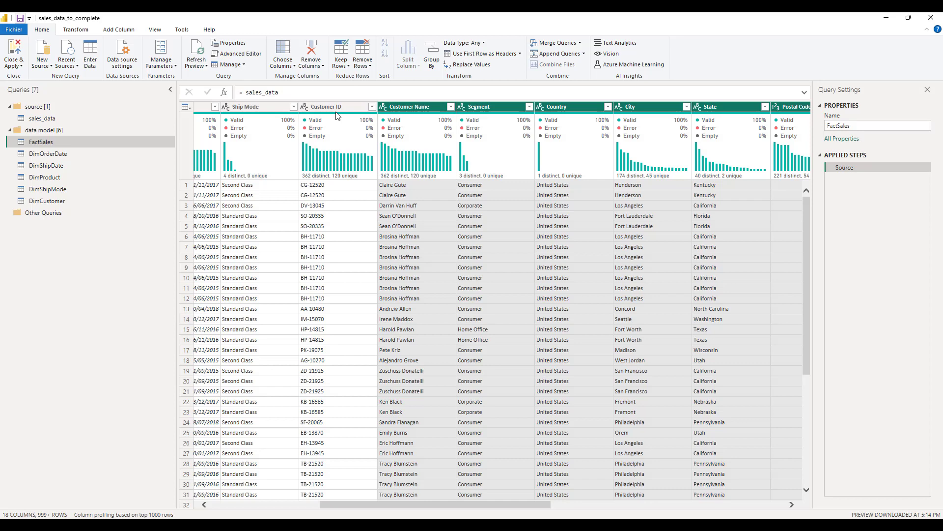
right_click(424, 108)
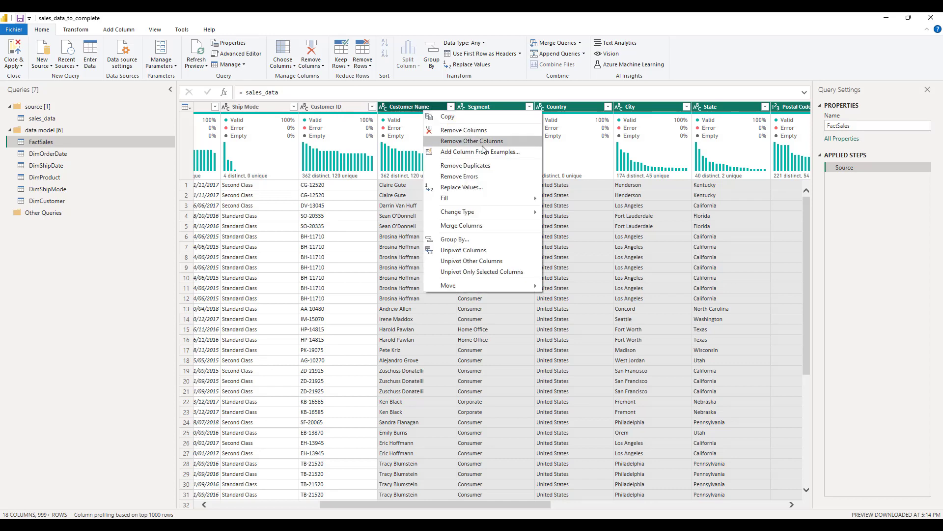
click(464, 130)
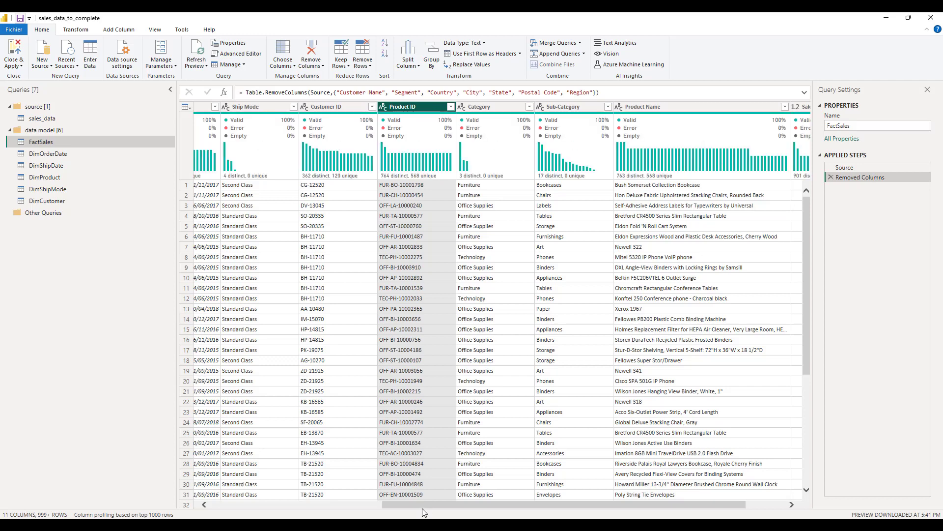
Remove the Category, Sub-Category and Product Name columns from FactSales
drag(428, 503, 441, 504)
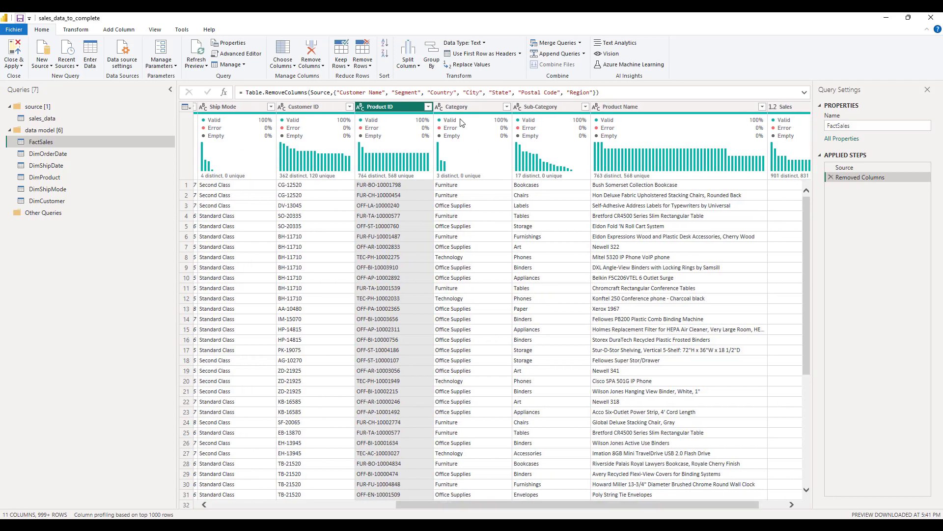
click(463, 111)
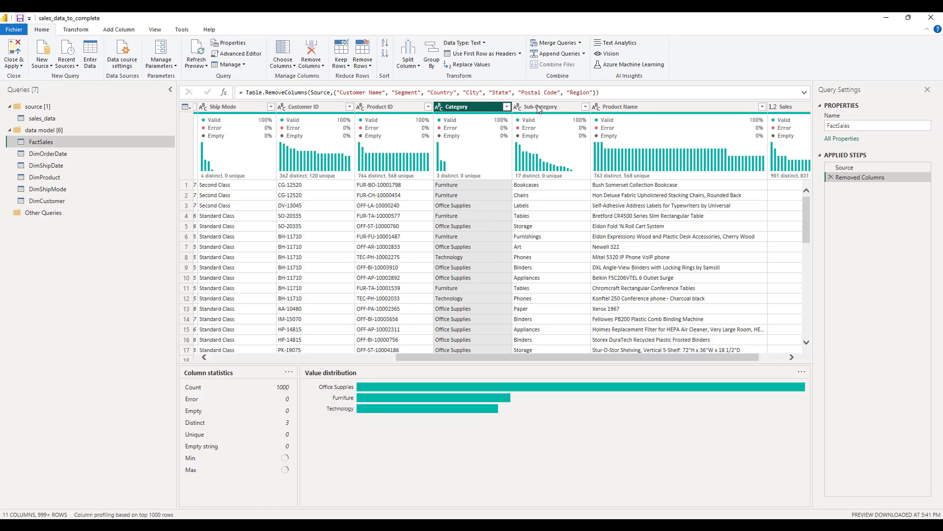
ctrl+click(540, 107)
ctrl+click(625, 111)
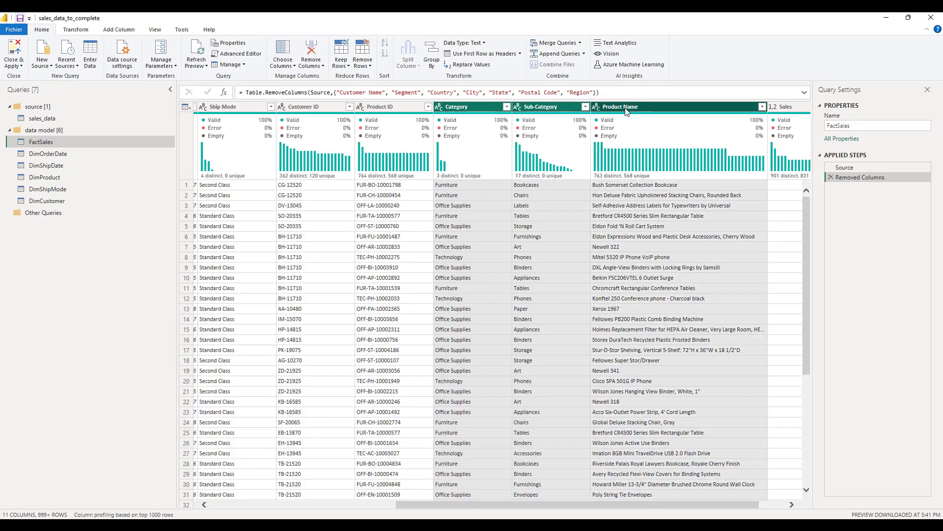
right_click(466, 111)
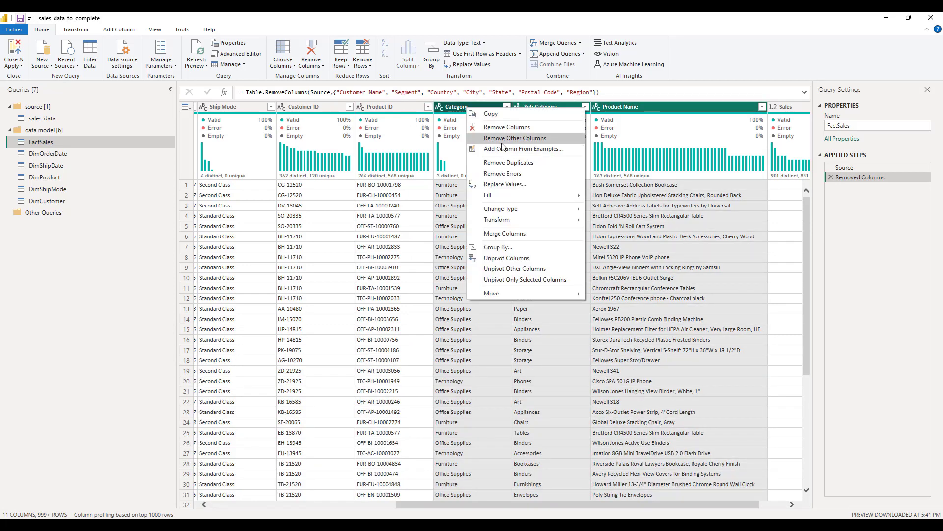
click(505, 133)
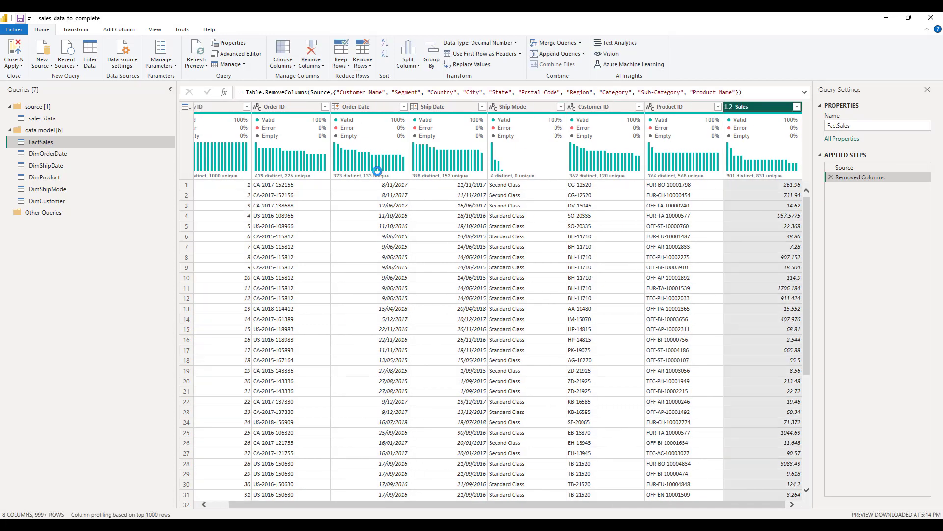
Review the remaining FactSales columns and the date, product, ship mode and customer dimension queries
drag(391, 504, 614, 505)
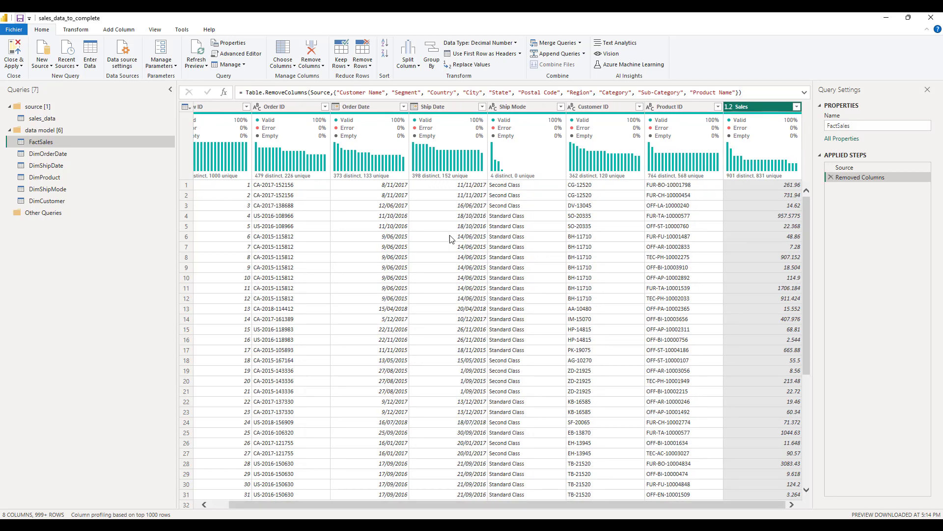
drag(325, 507, 275, 506)
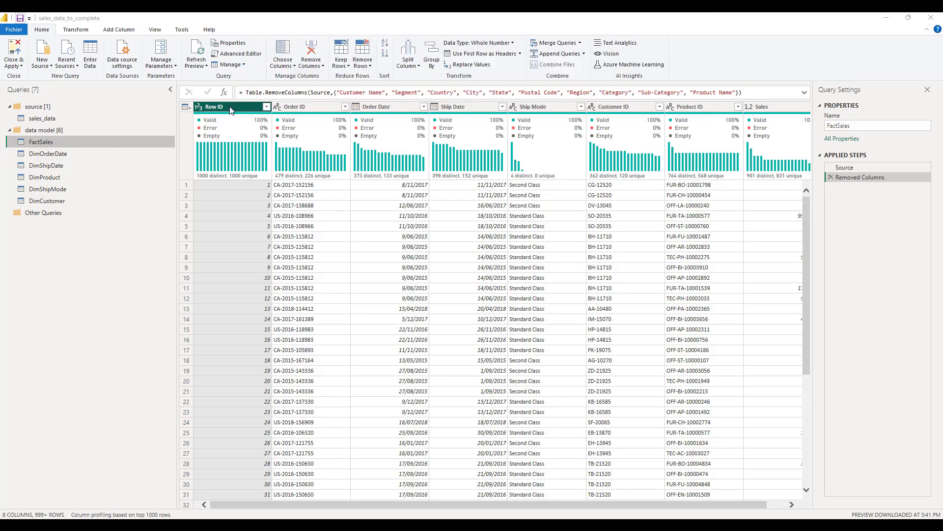
drag(338, 505, 378, 514)
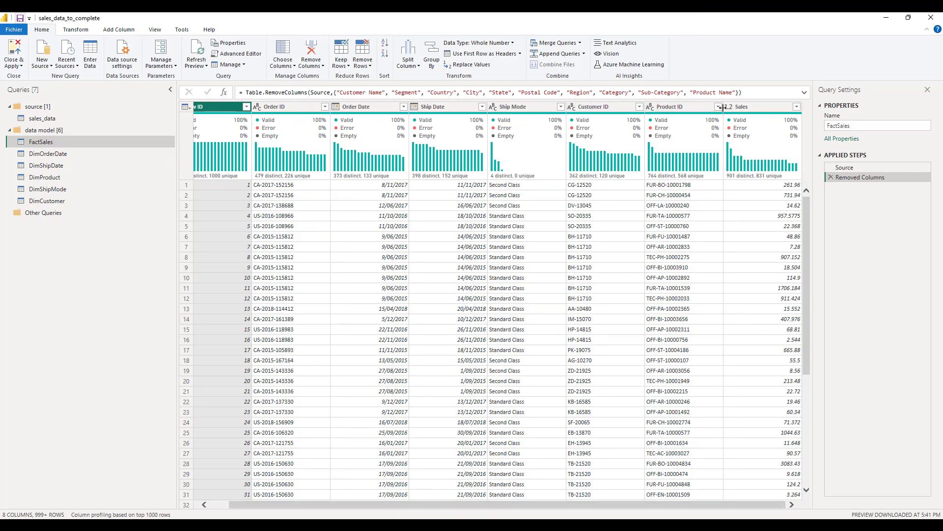
click(75, 152)
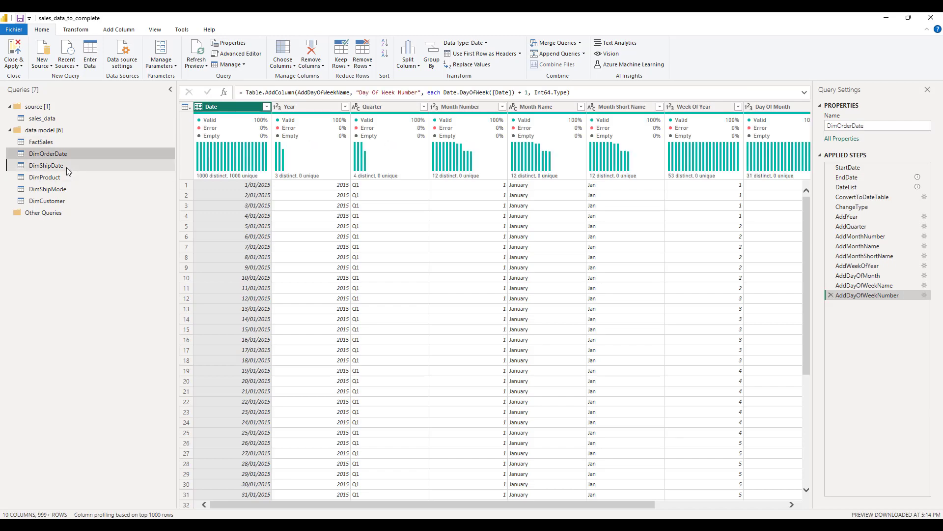
click(66, 167)
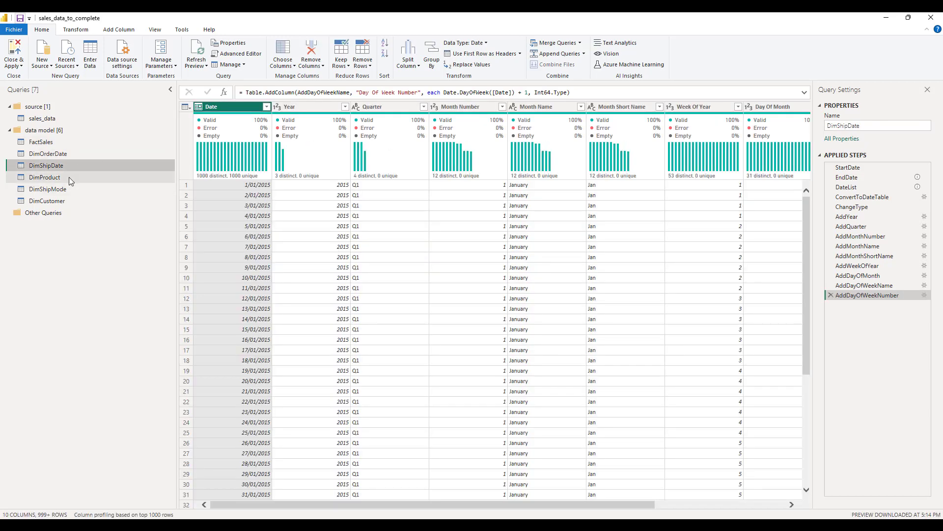
click(66, 178)
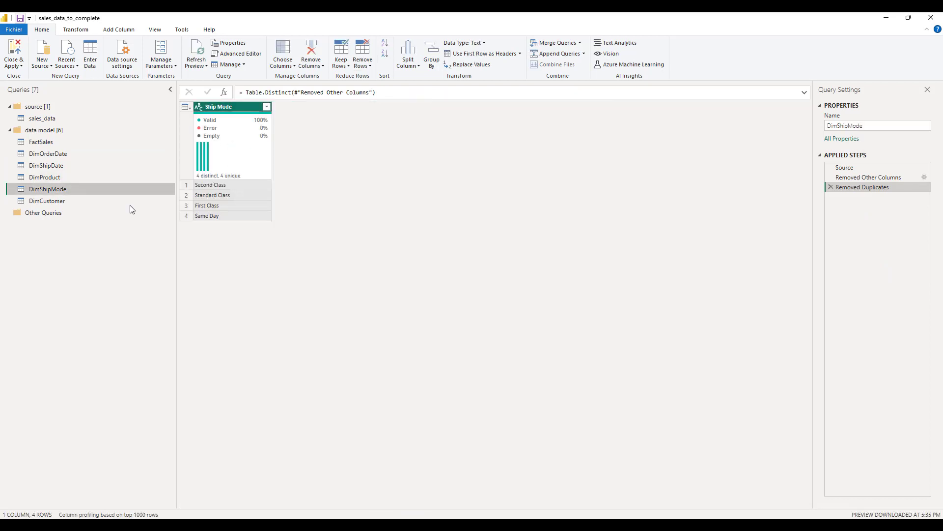
click(75, 200)
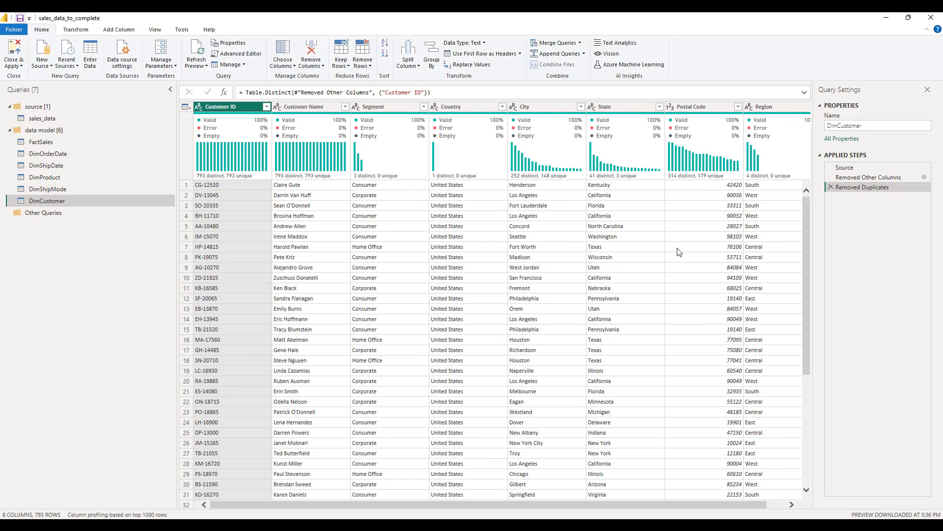
Disable loading of the sales_data source query into the report and accept the possible data loss
click(42, 118)
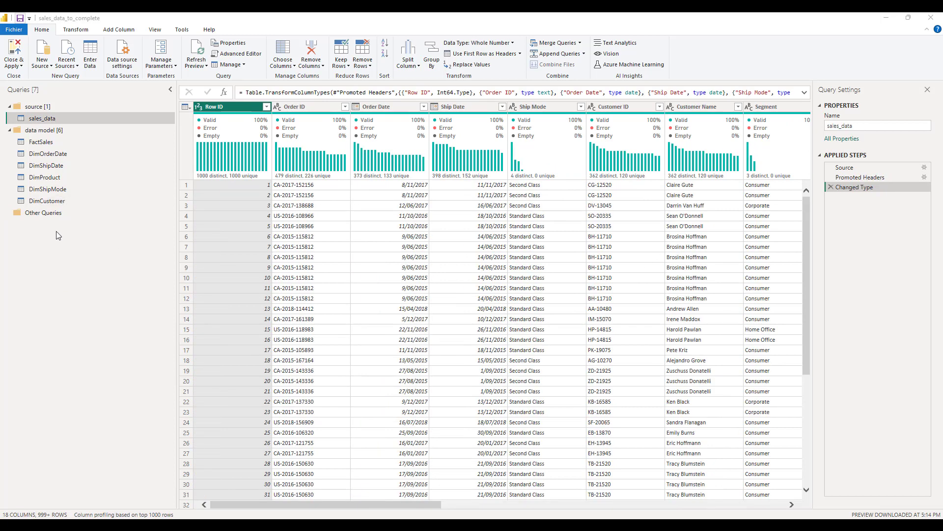
right_click(69, 119)
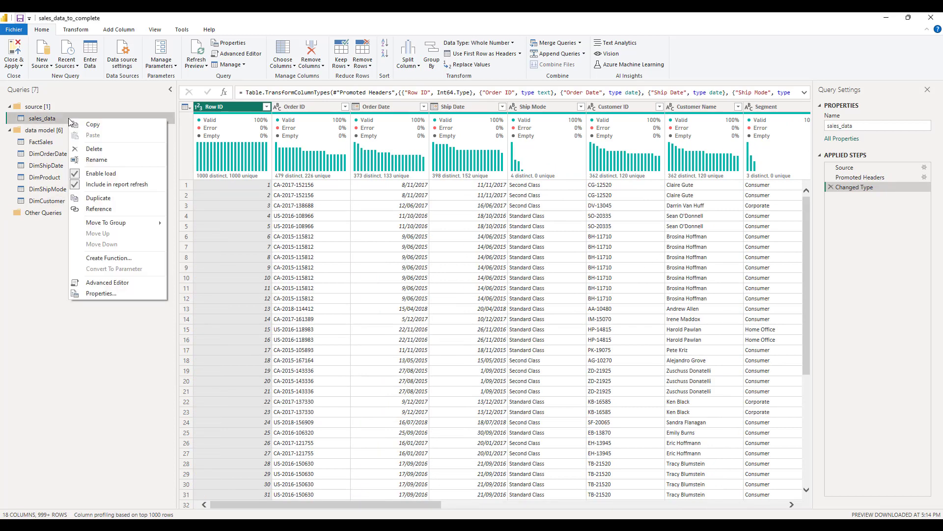
click(94, 175)
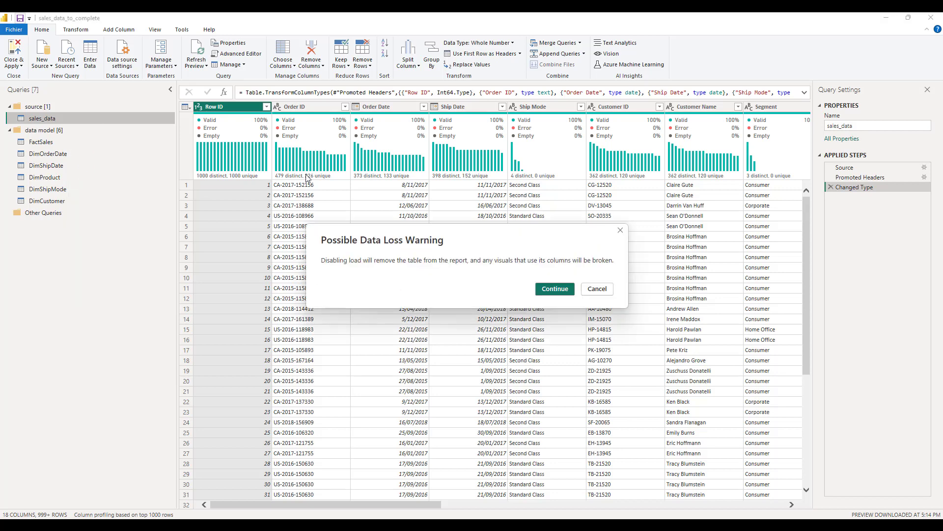
click(554, 289)
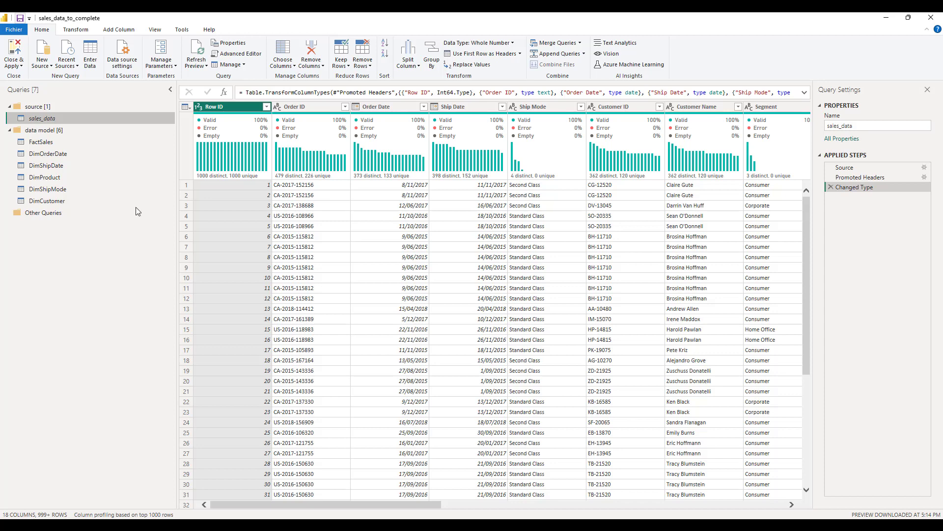
Check the load and report refresh options of the sales_data query
right_click(81, 119)
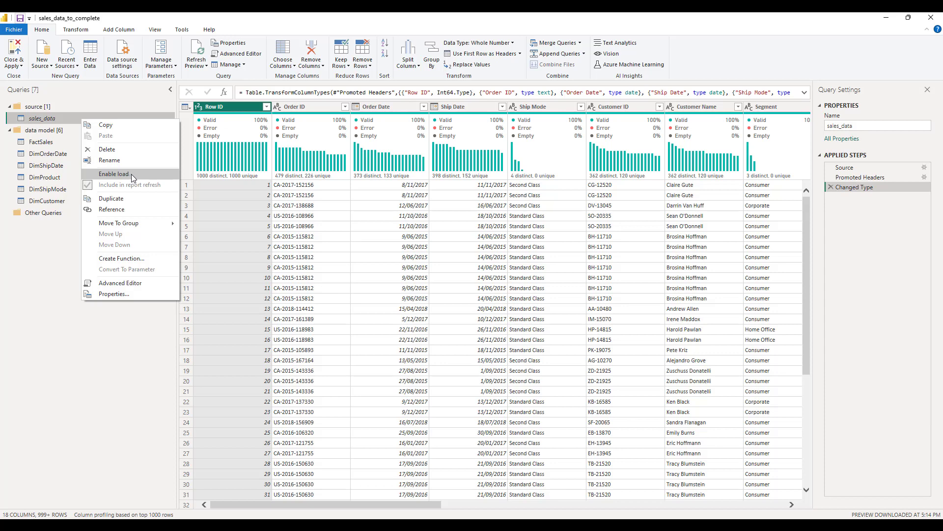
click(54, 241)
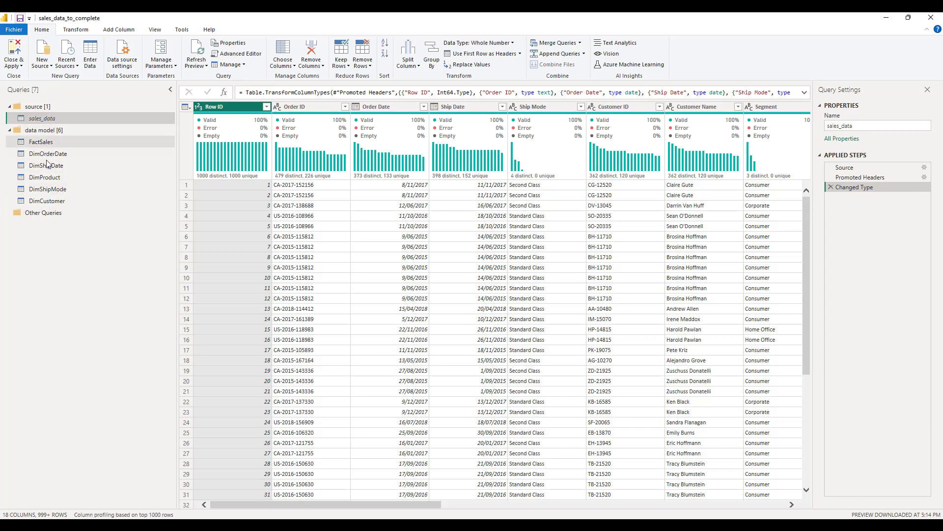
right_click(71, 119)
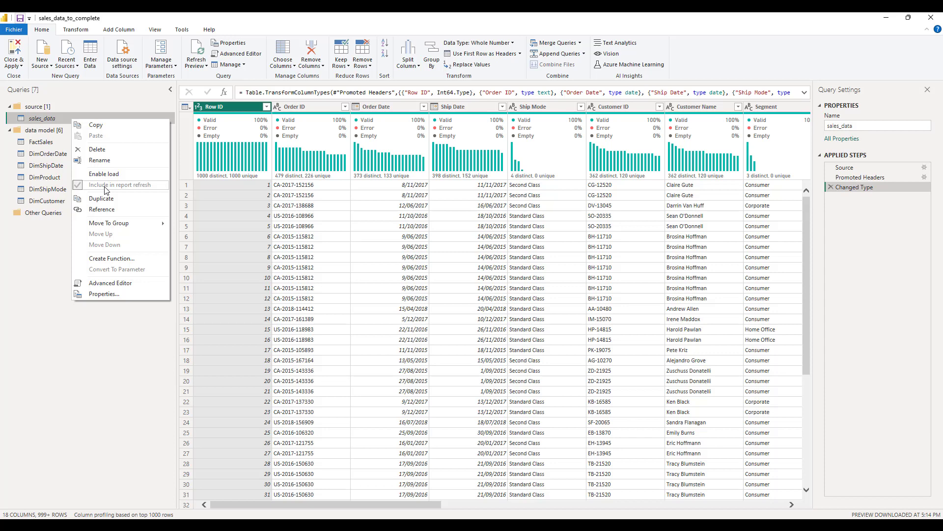
click(200, 68)
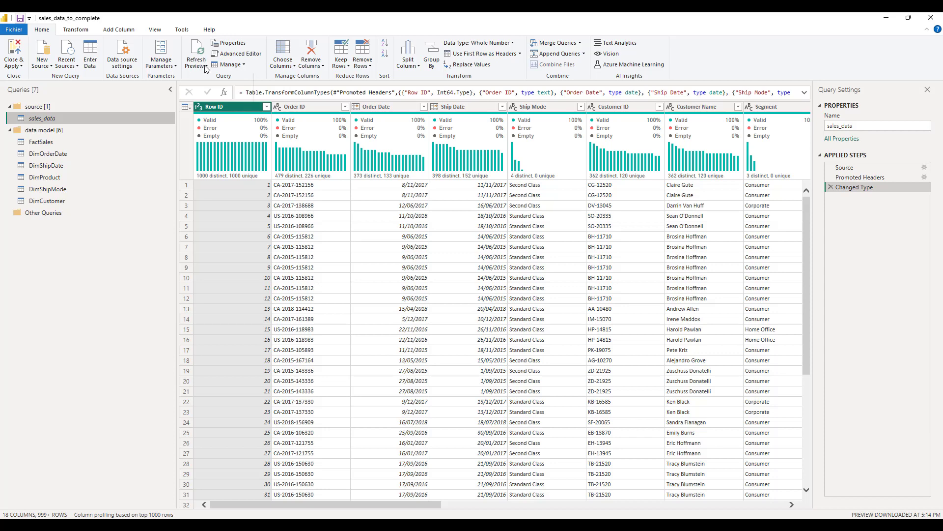
click(205, 66)
click(90, 263)
Close the query editor with the changes applied and open the report's model diagram
click(17, 69)
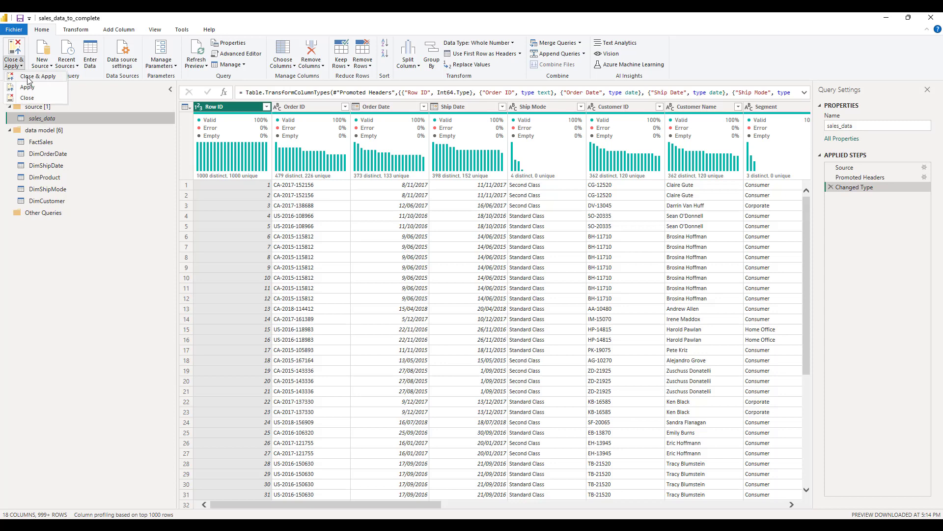
click(28, 79)
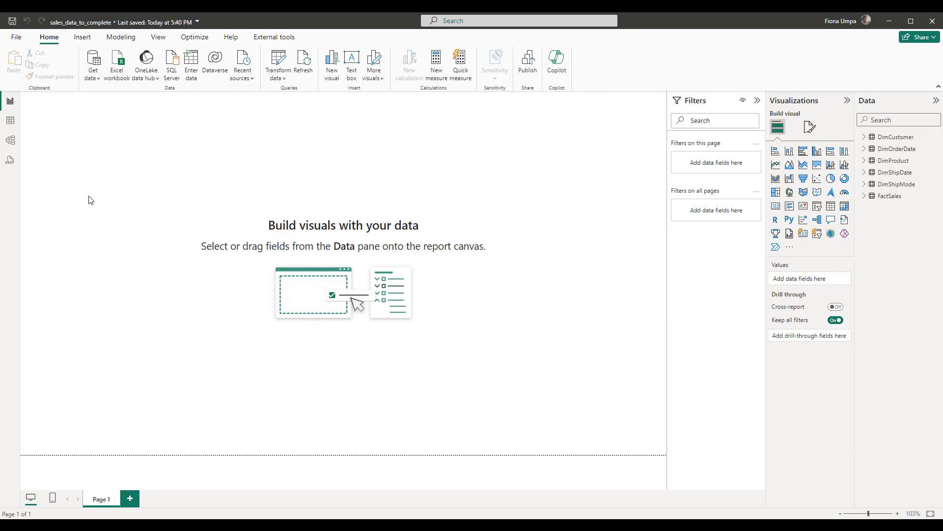
click(10, 140)
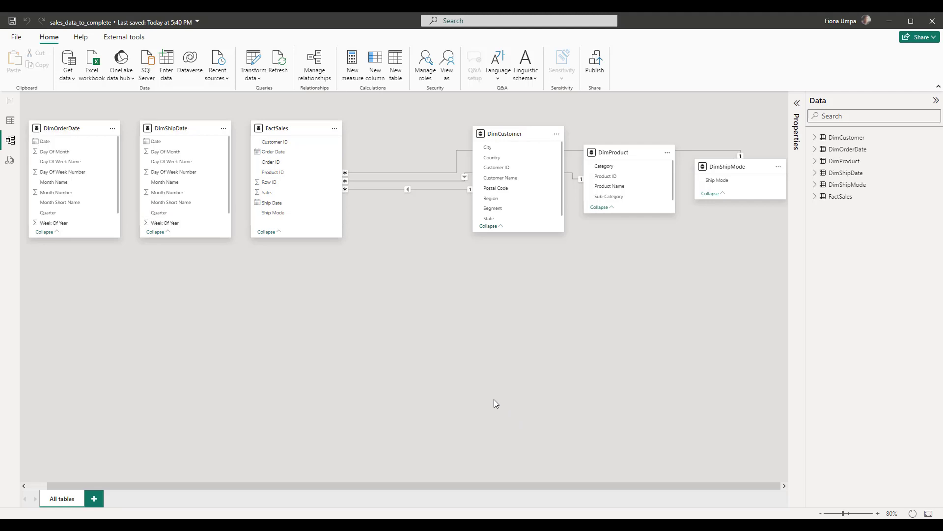
Move FactSales to the middle of the model diagram and line up DimCustomer, DimProduct and DimShipMode in a row above it
scroll(479, 385, down, 2)
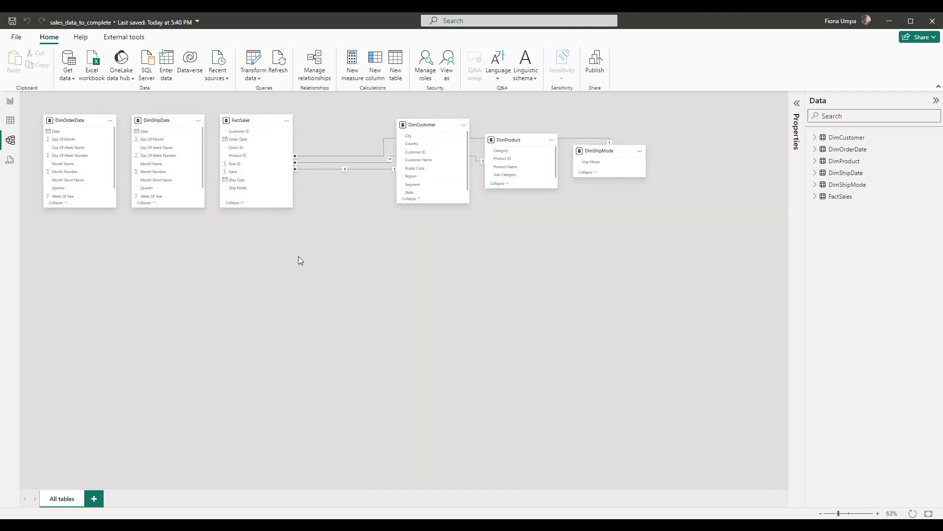
drag(246, 133, 324, 253)
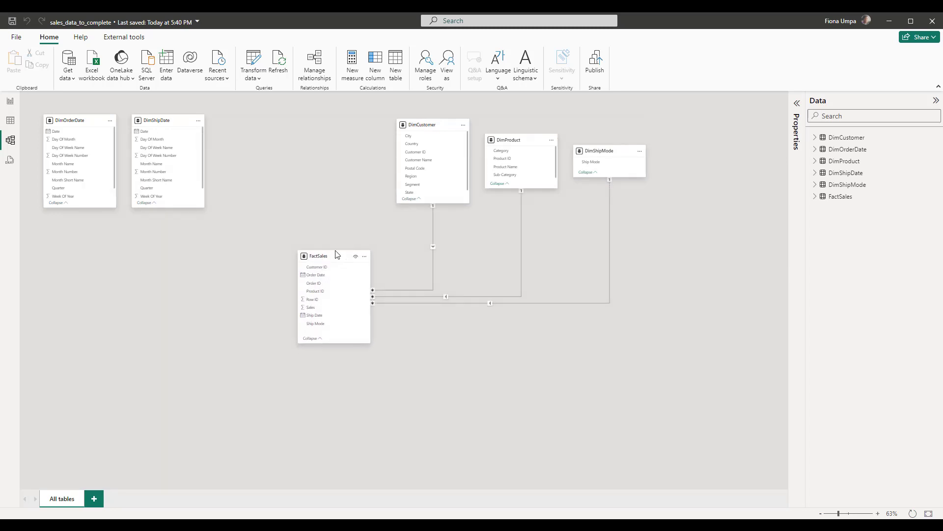
drag(417, 128, 250, 133)
drag(509, 140, 414, 131)
drag(581, 151, 522, 128)
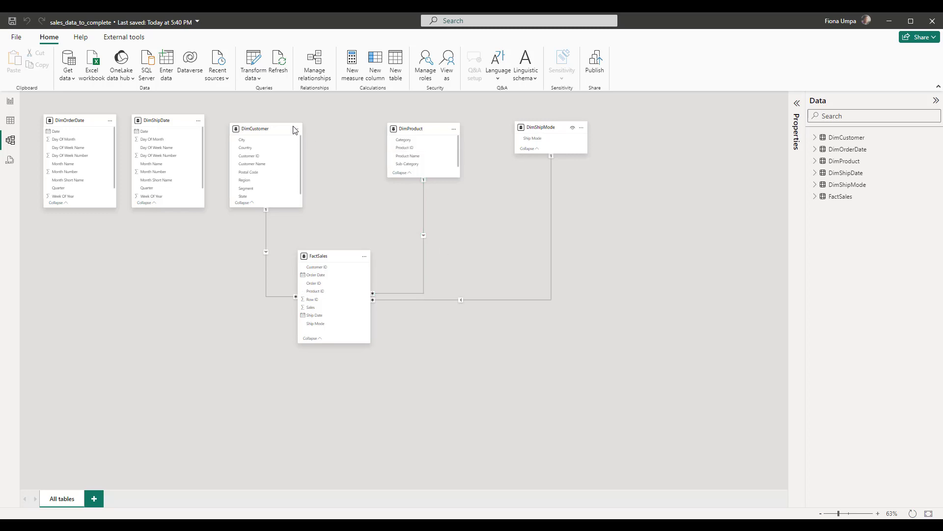
drag(262, 131, 267, 125)
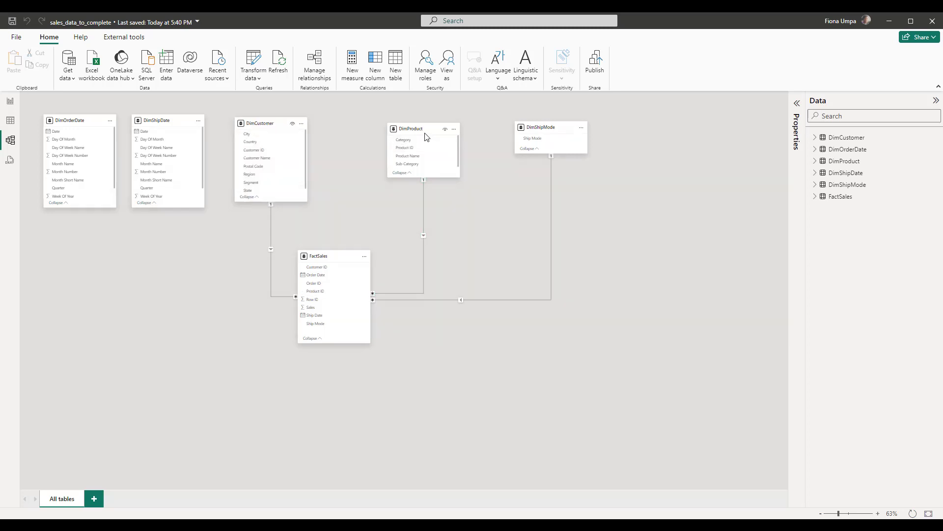
drag(428, 133, 412, 134)
drag(541, 127, 519, 127)
Place DimShipDate and DimOrderDate below FactSales on either side, and shift DimCustomer further outward in the row above
drag(156, 121, 223, 364)
drag(76, 125, 444, 366)
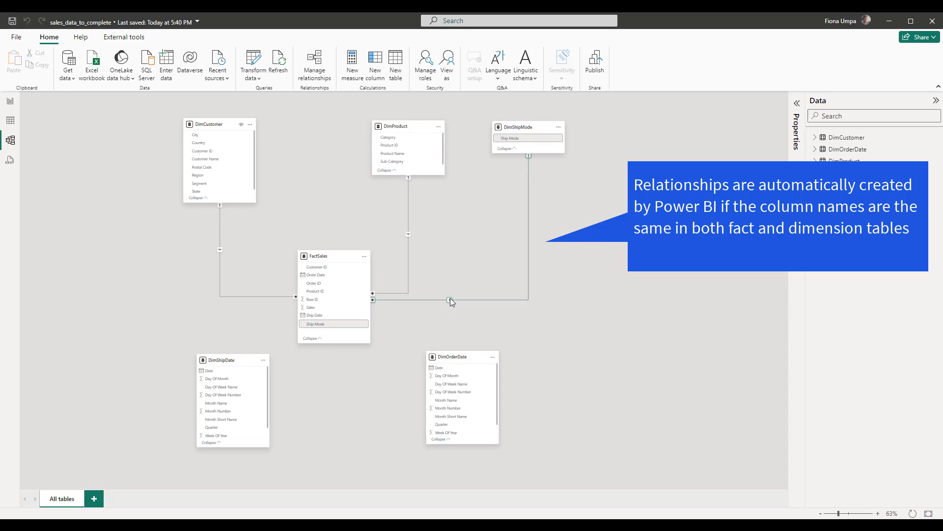
drag(204, 123, 183, 121)
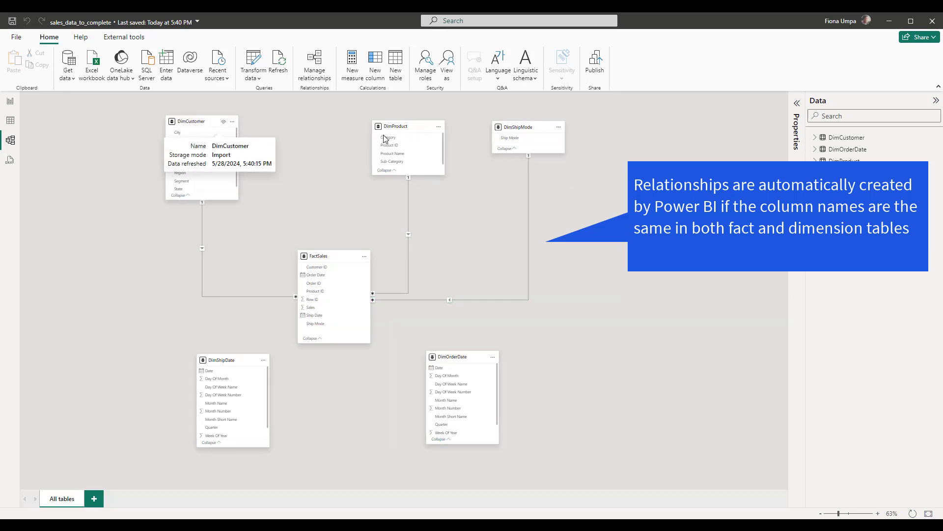
Shift FactSales, DimShipDate and DimOrderDate slightly leftward in the model diagram, keeping the date tables below FactSales on either side
drag(331, 258, 315, 250)
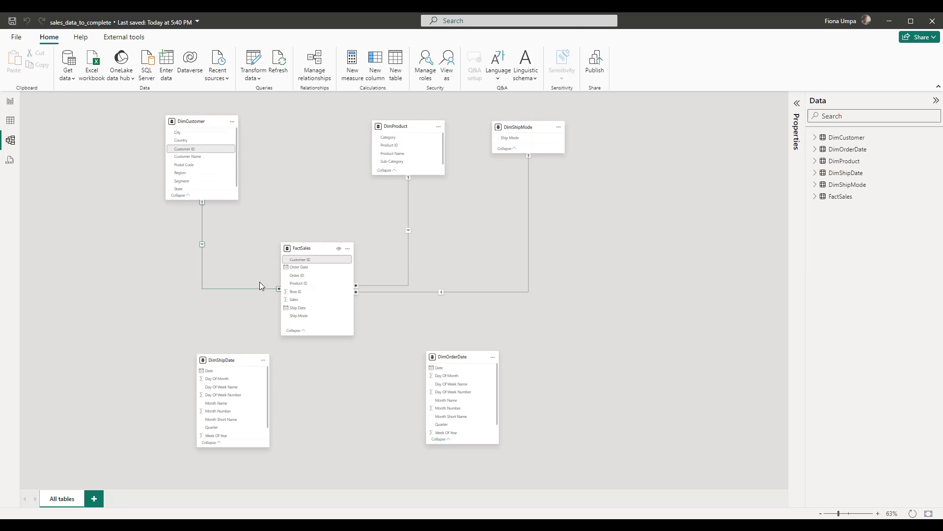
drag(222, 361, 198, 359)
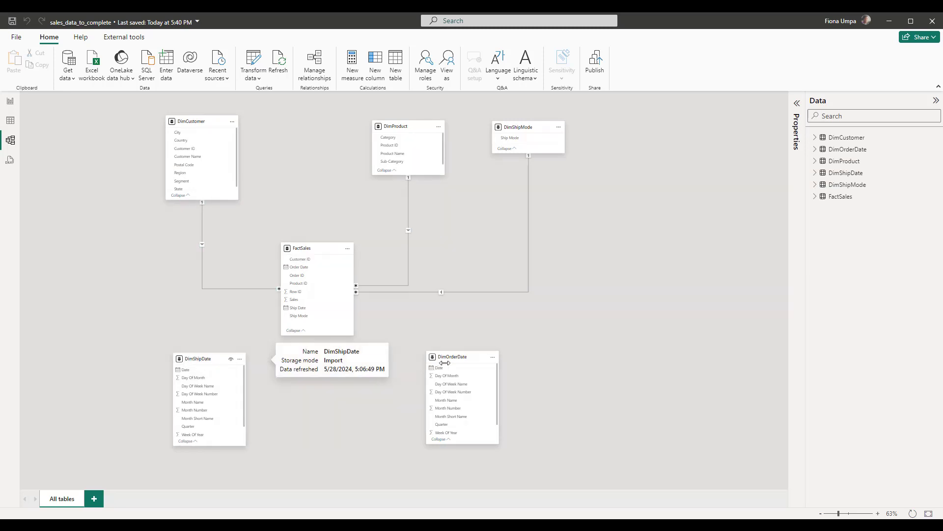
drag(462, 362, 440, 360)
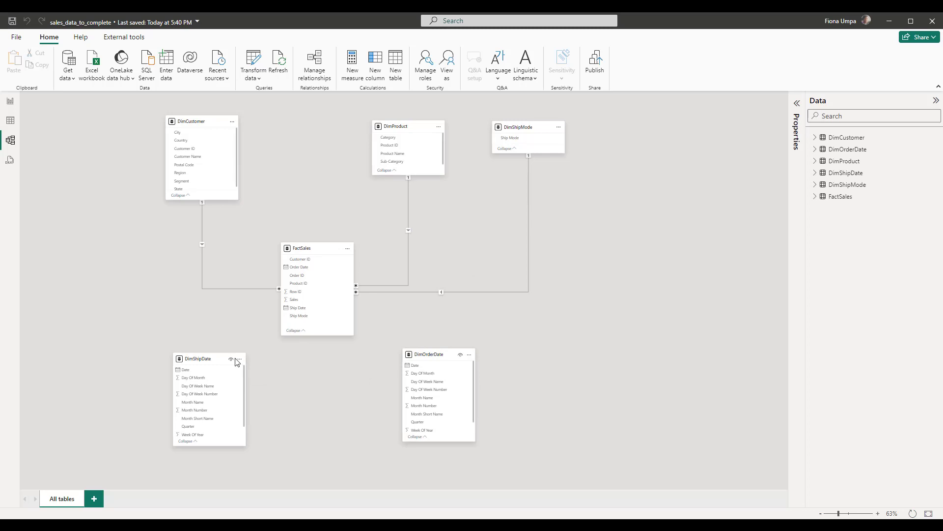
Relate the Date column of DimShipDate to Ship Date in FactSales, and the Date column of DimOrderDate to Order Date
click(205, 371)
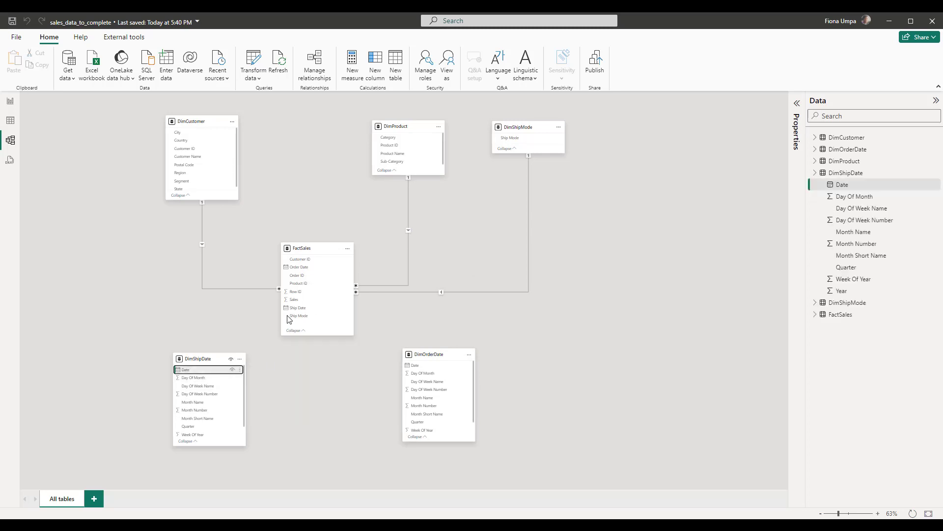
drag(189, 374, 311, 308)
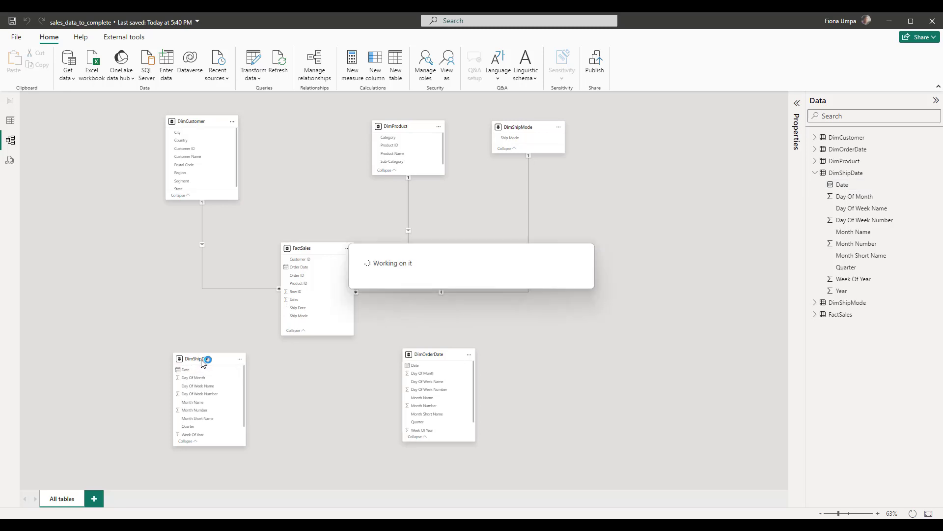
drag(185, 362, 167, 362)
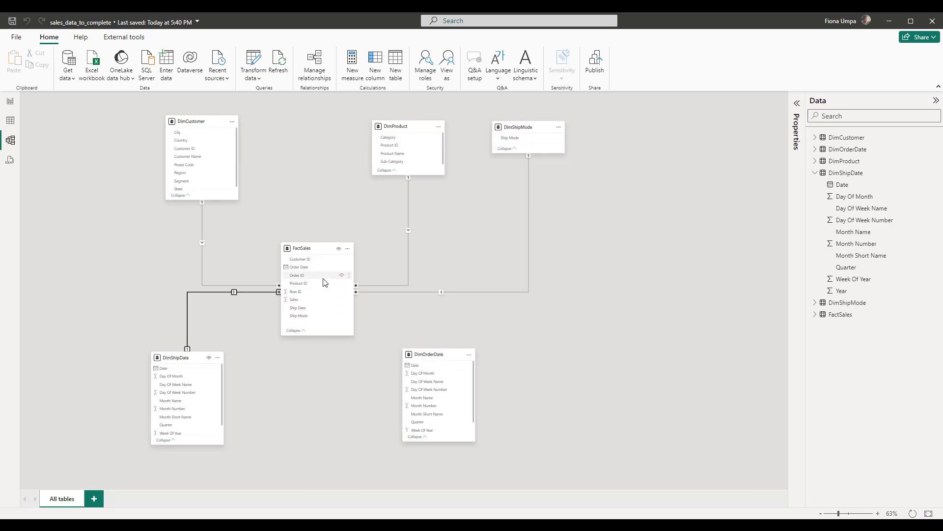
click(414, 368)
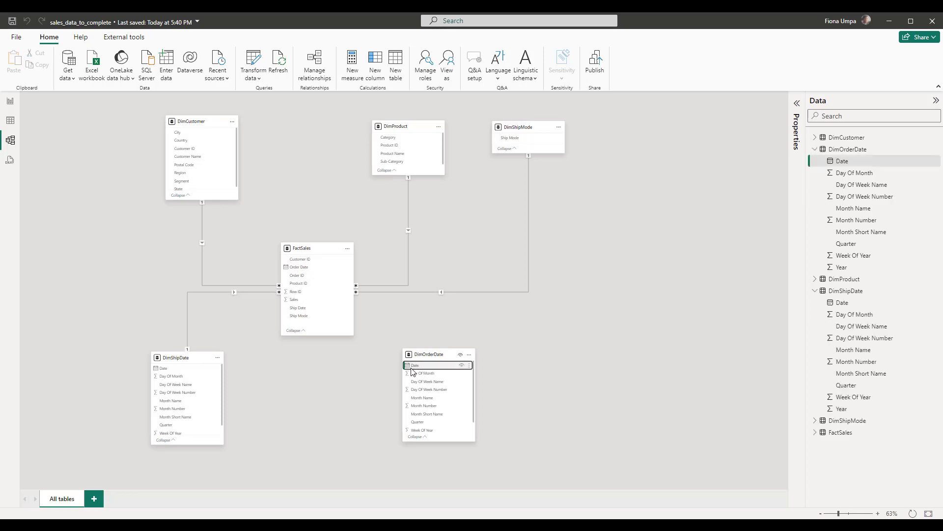
drag(418, 368, 310, 269)
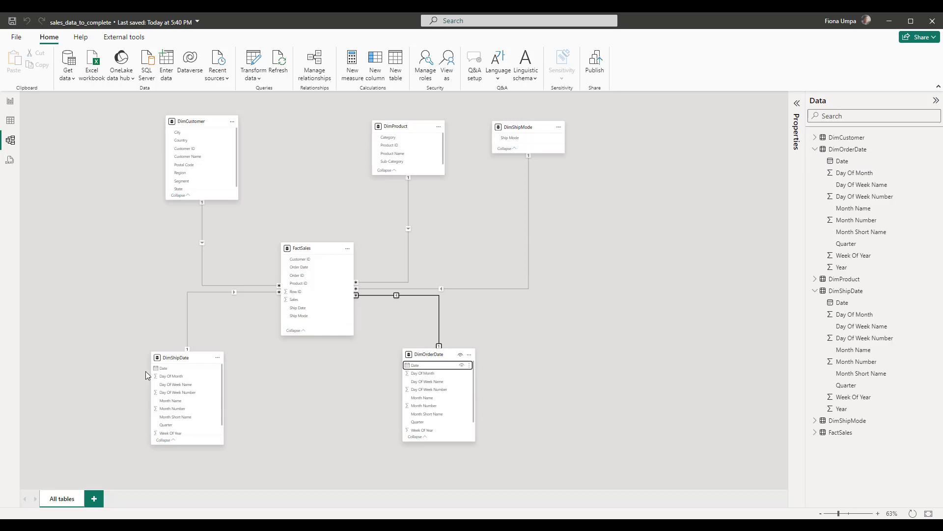
Rearrange the model diagram so FactSales is central, with DimCustomer, DimProduct and DimShipMode evenly spaced above and the date tables level below
drag(177, 358, 170, 355)
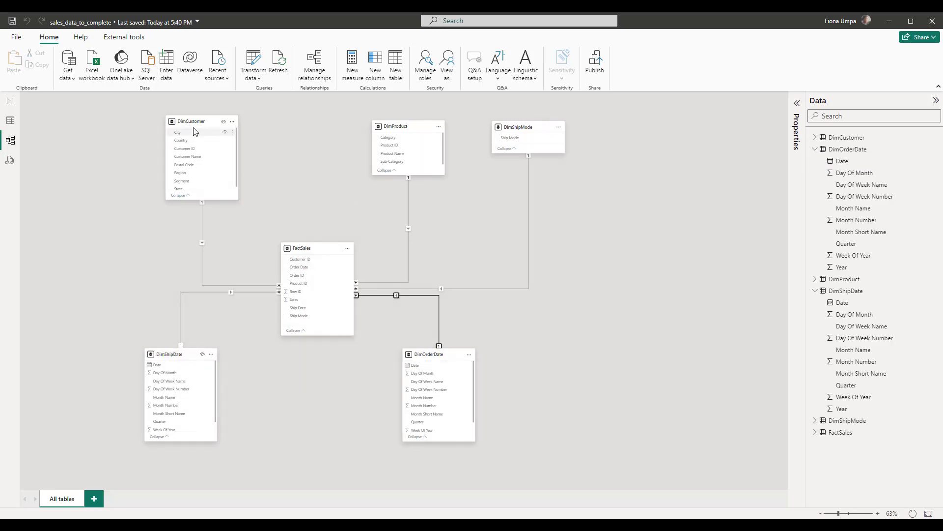
drag(194, 122, 163, 120)
drag(402, 128, 367, 123)
drag(511, 127, 541, 121)
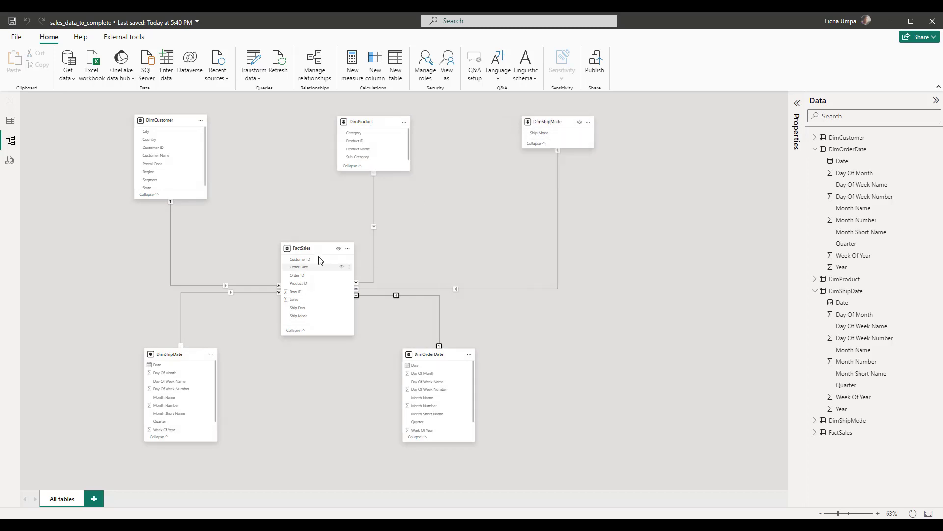
drag(322, 250, 338, 258)
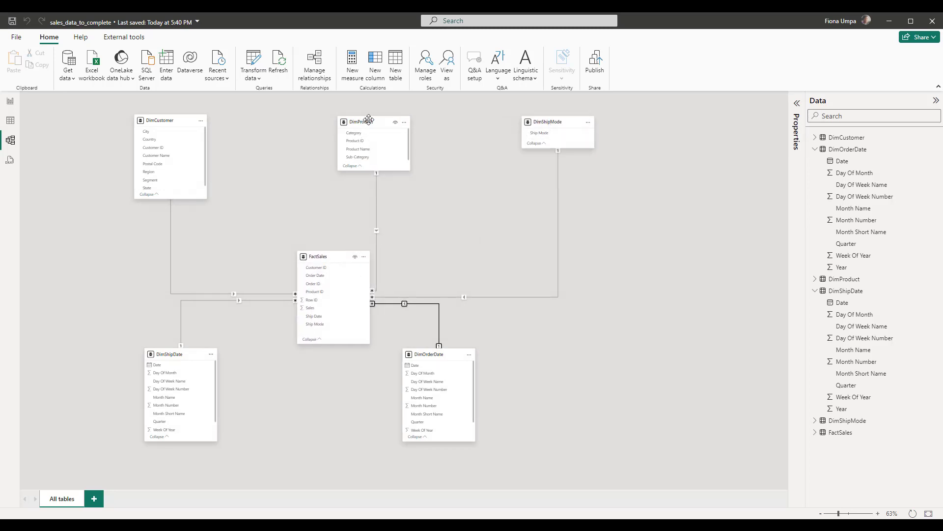
drag(369, 120, 341, 118)
drag(547, 126, 499, 125)
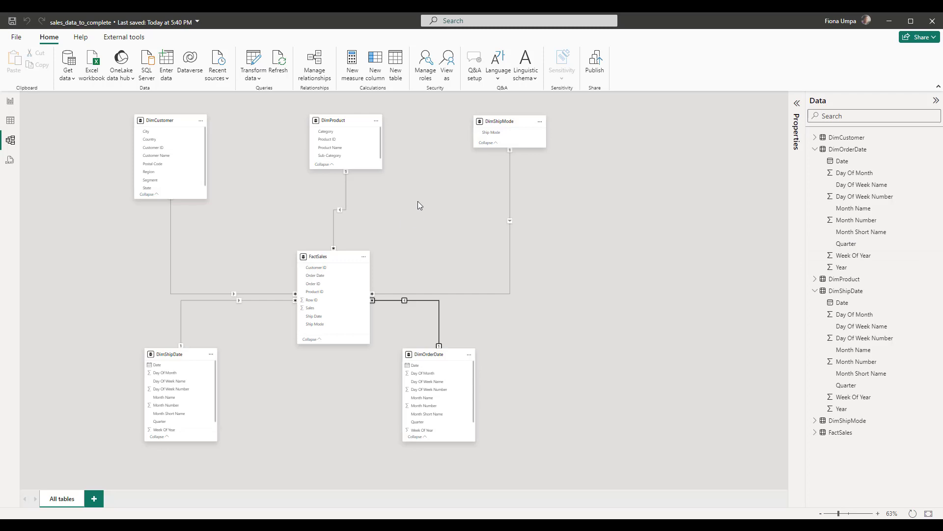
In the report view, create an empty table named Key Measures by manual data entry and load it into the model
click(11, 103)
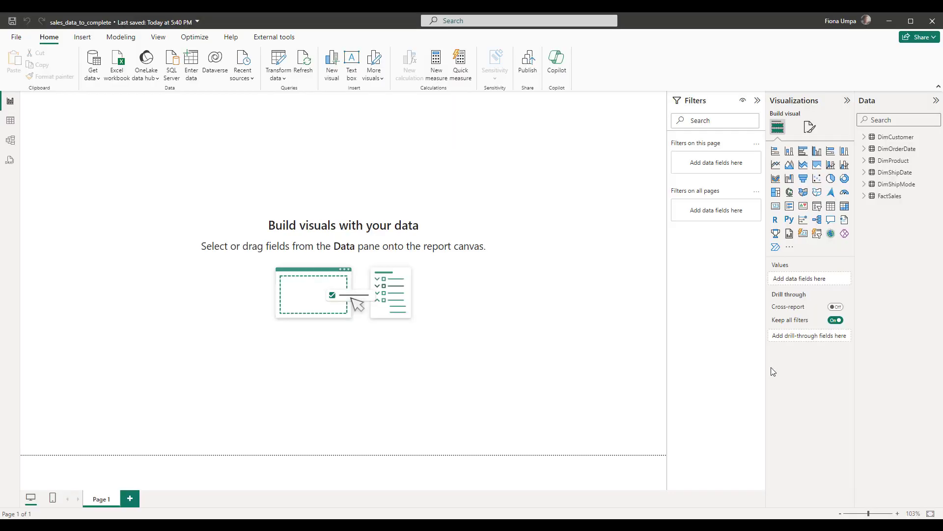
drag(767, 363, 699, 363)
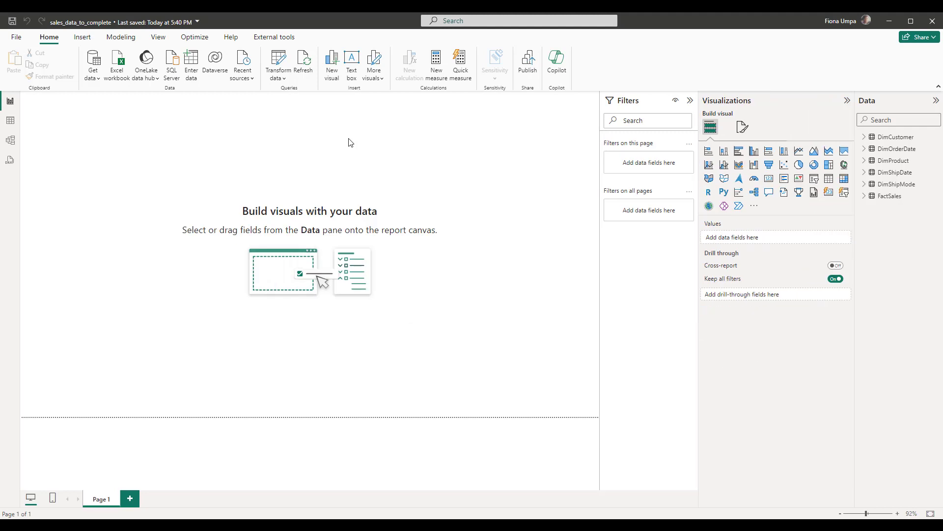
click(192, 64)
double_click(321, 386)
text(Key Measures)
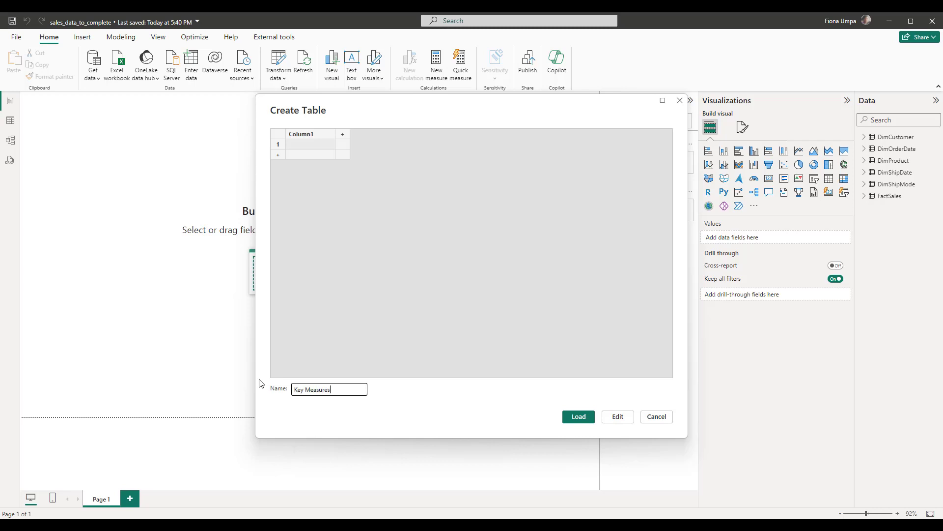
click(570, 418)
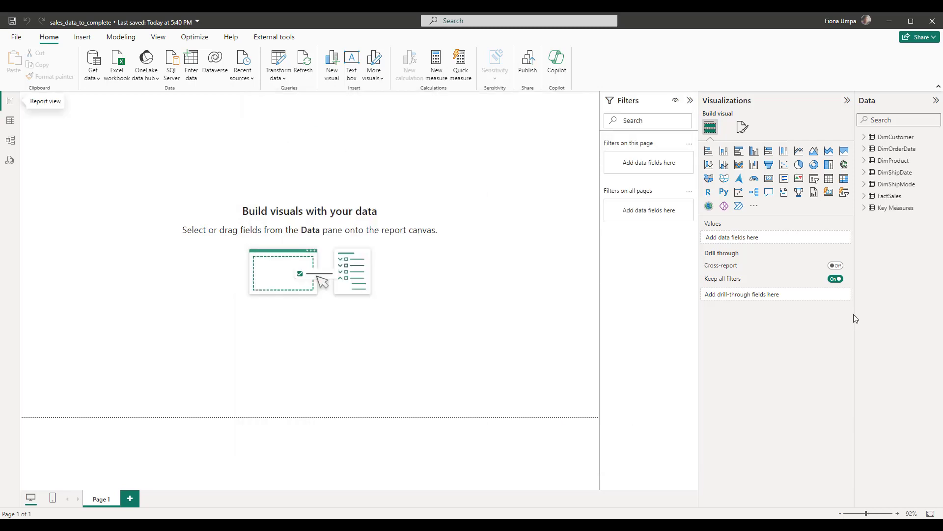
Add a new measure named Total Sales to the Key Measures table, with the list of data tables widened
drag(855, 318, 738, 317)
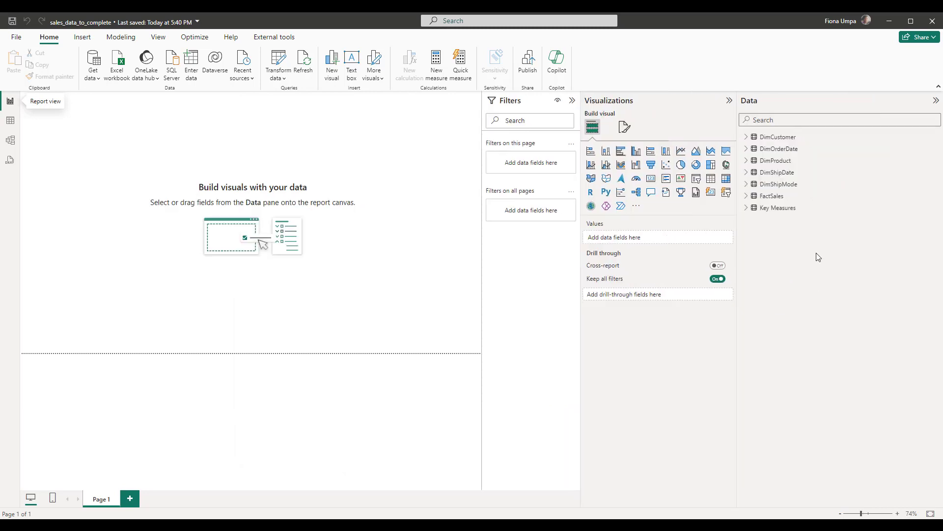
right_click(763, 213)
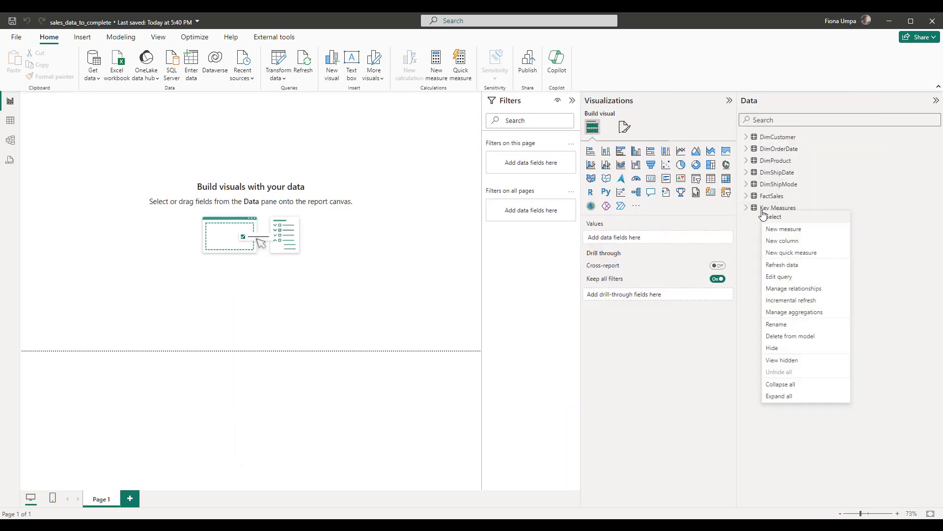
click(781, 230)
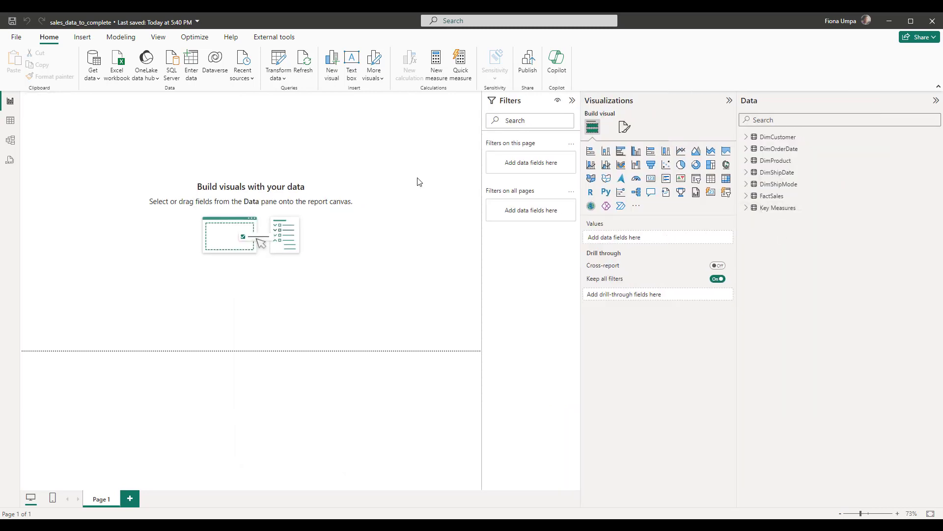
double_click(80, 99)
text(Total Sales)
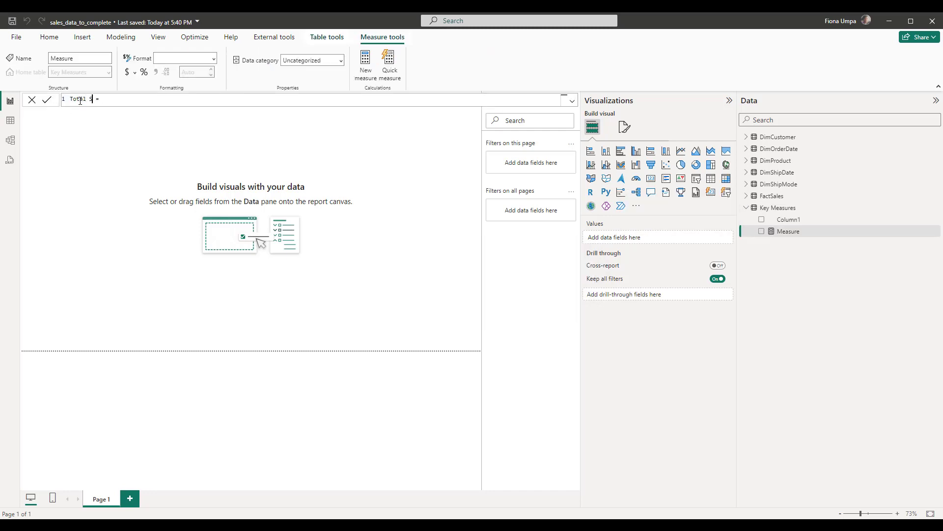
Define the Total Sales measure as SUM( FactSales[Sales] ) and commit the formula
text( = Sum)
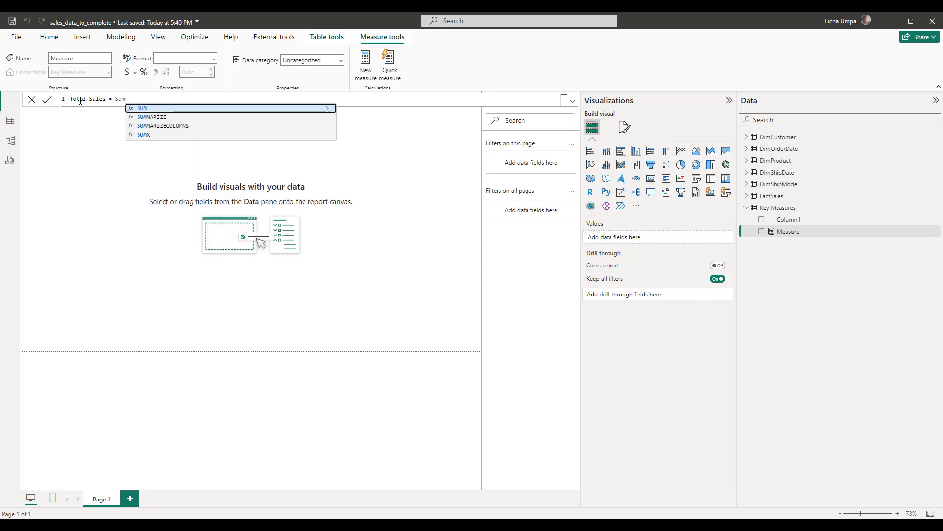
key(Tab)
text(fac)
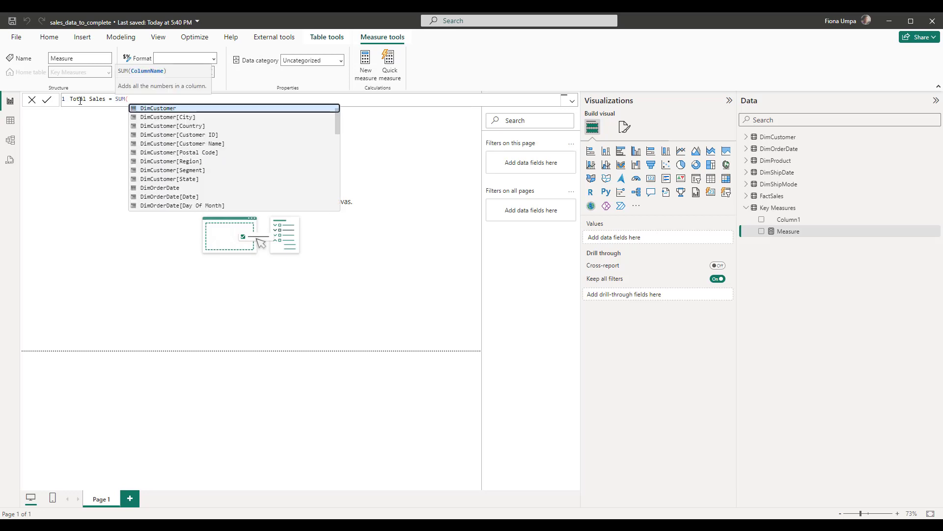
text(tsaless)
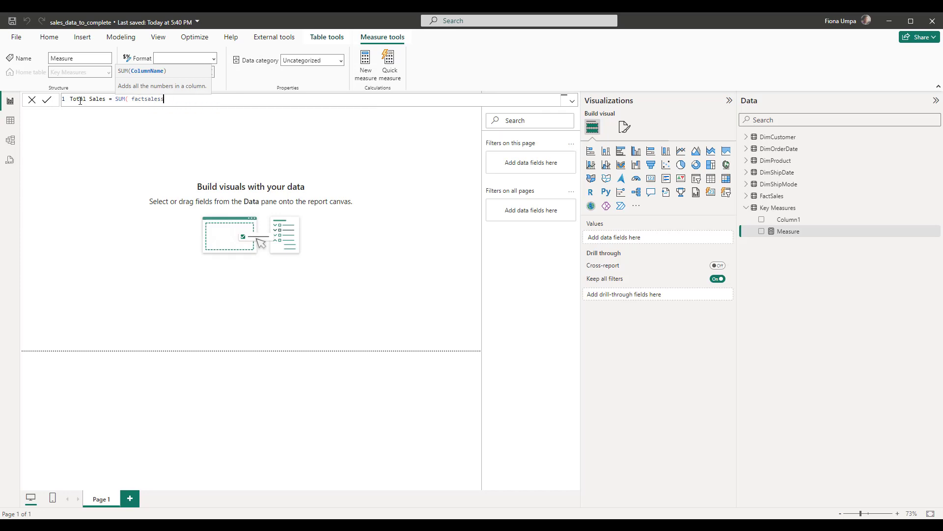
key(Down)
key(Down)
key(Down)
key(Down)
key(Down)
key(Down)
key(Tab)
text())
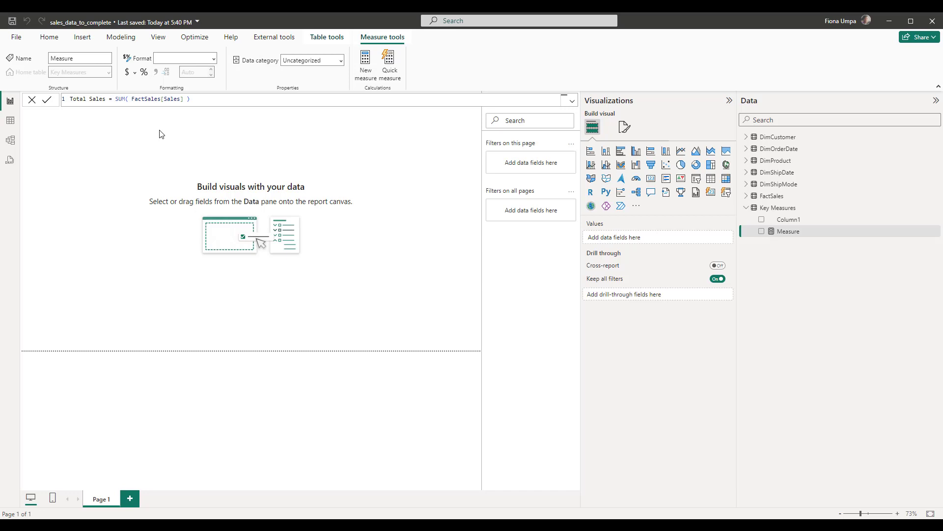
key(Return)
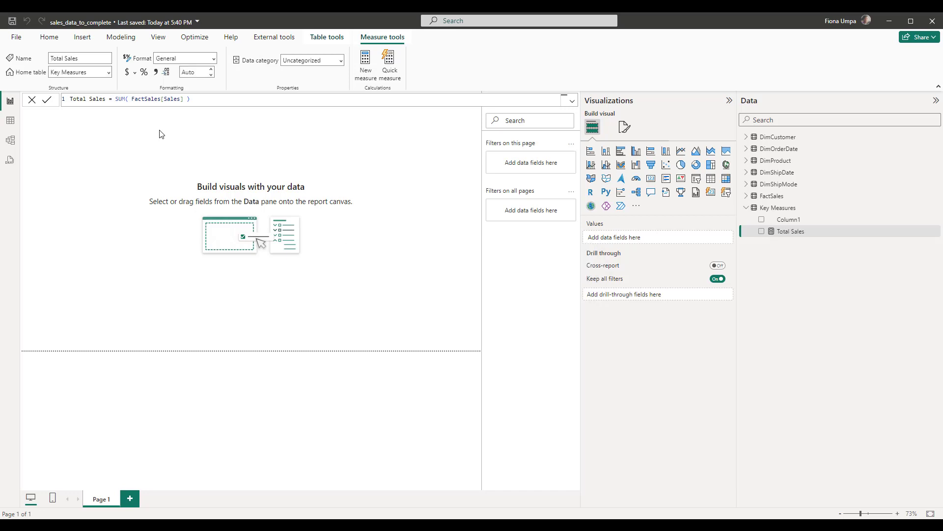
Delete the placeholder column Column1 from the Key Measures table
right_click(790, 222)
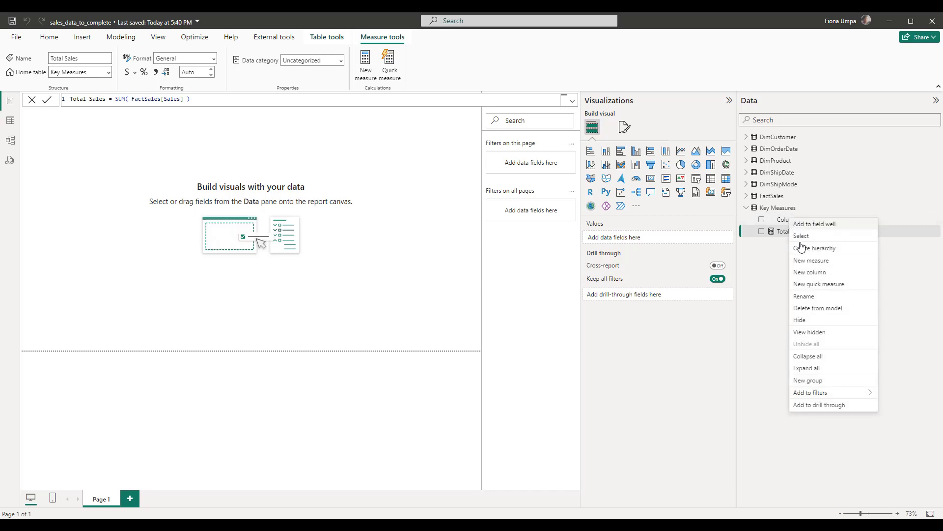
click(811, 308)
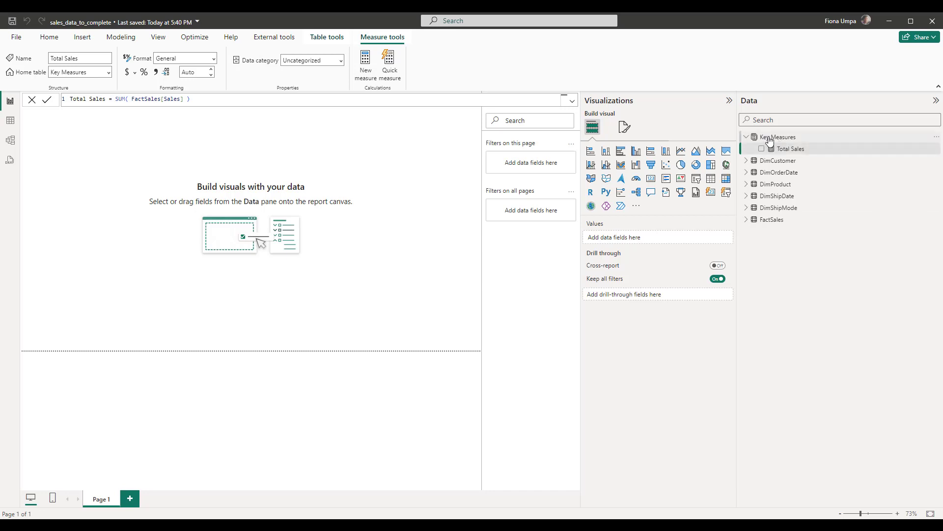
Add a measure to Key Measures with the formula Total orders = DISTINCTCOUNT( FactSales[Order ID] )
right_click(769, 138)
click(792, 156)
double_click(83, 97)
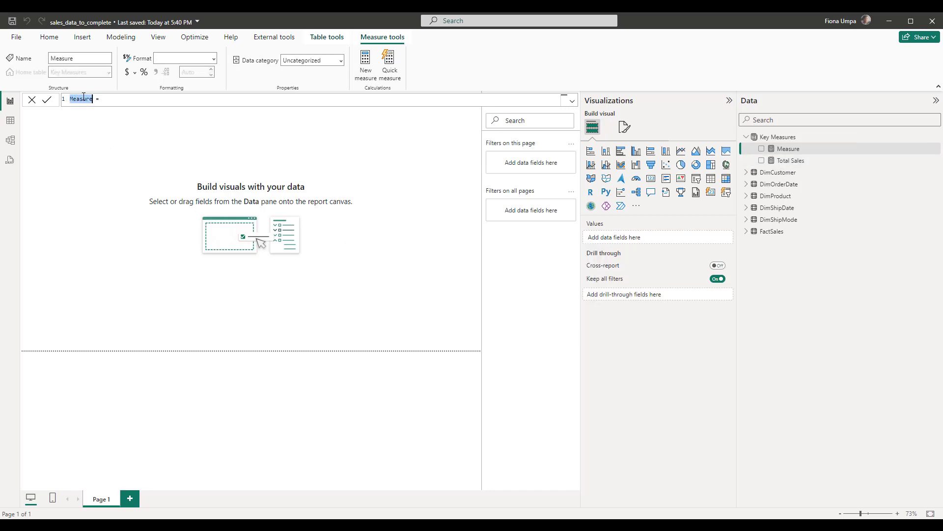
text(Total orders = Dist)
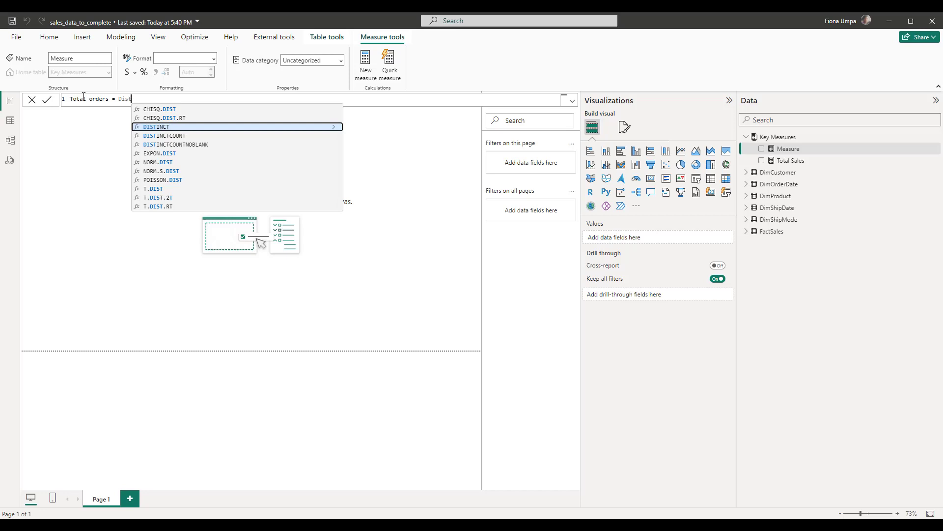
key(Down)
key(Tab)
text(fact)
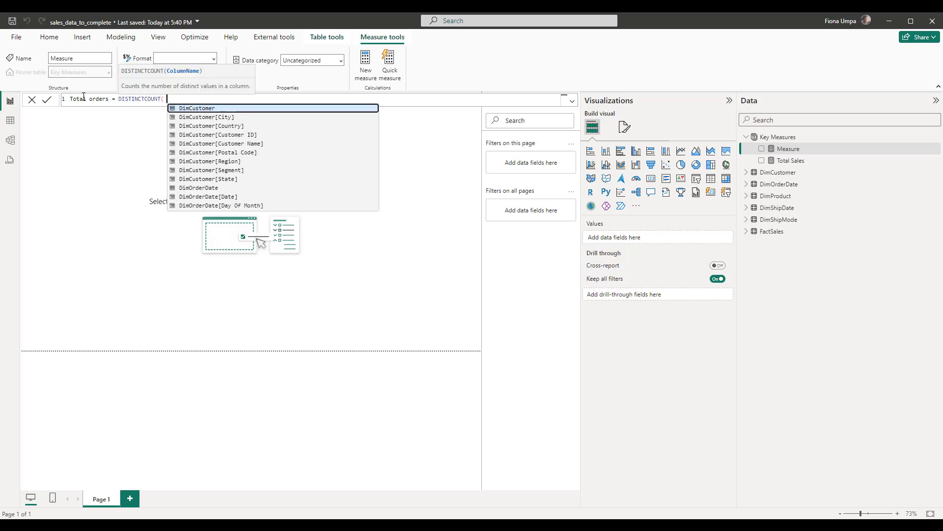
key(Down)
key(Down)
key(Down)
key(Down)
key(Down)
key(Up)
key(Up)
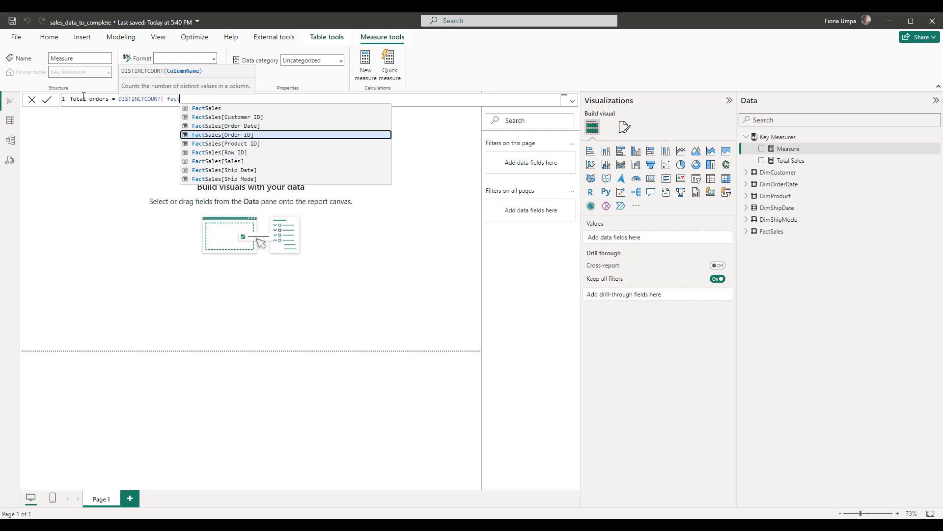
key(Tab)
text())
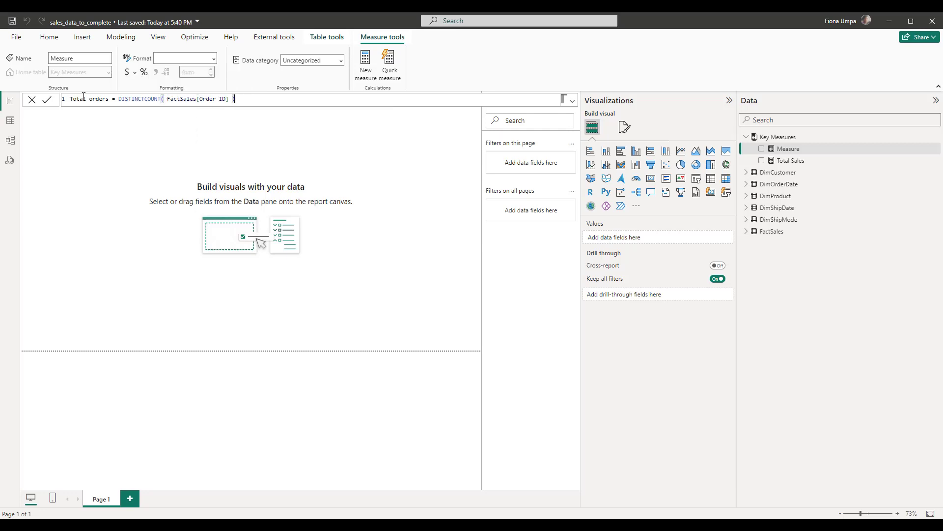
key(Return)
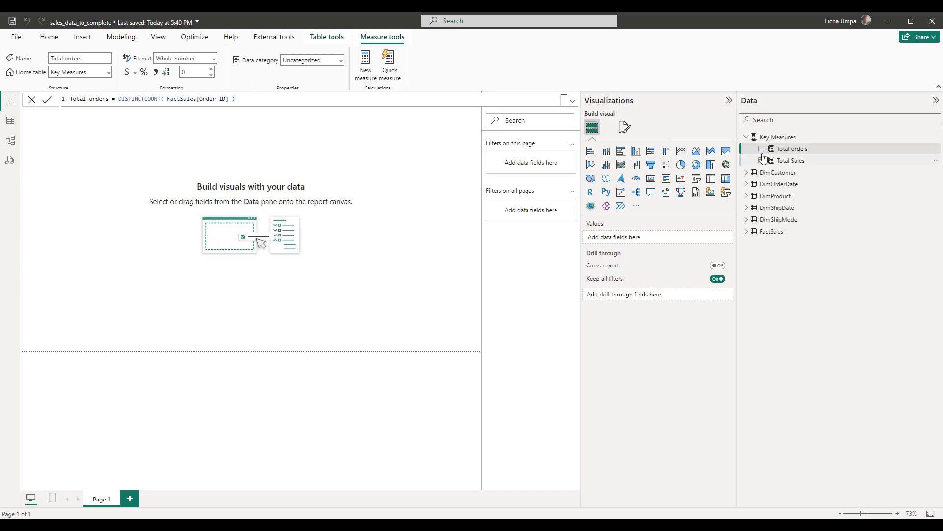
Add a new measure named Total Transactions to the Key Measures table
right_click(776, 138)
click(789, 156)
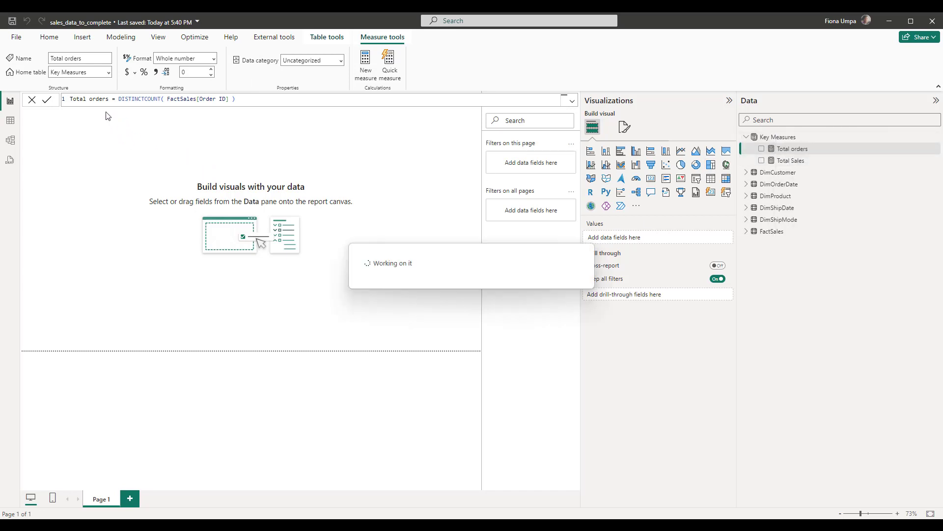
double_click(76, 100)
text(Total Tran)
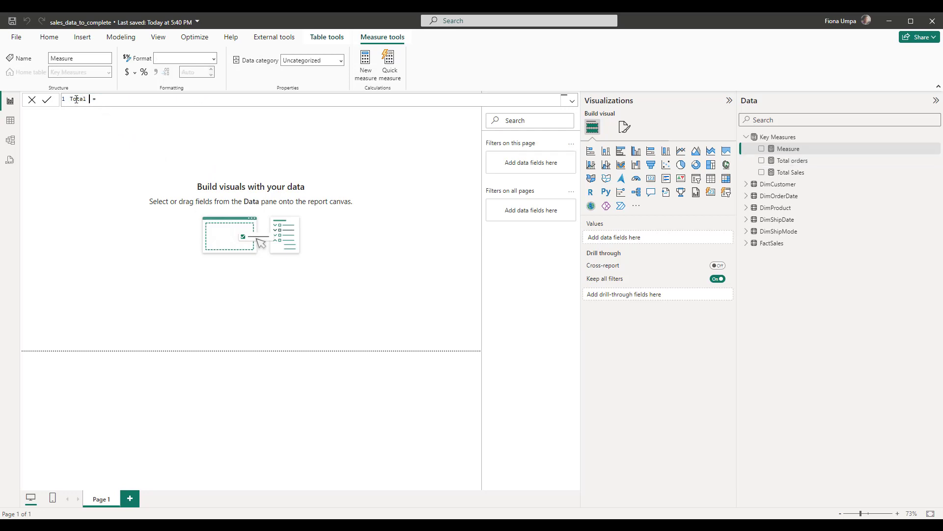
text(sactions = C)
Define the Total Transactions measure as Count(FactSales[Row ID] ) and commit the formula
key(Escape)
text(Cont)
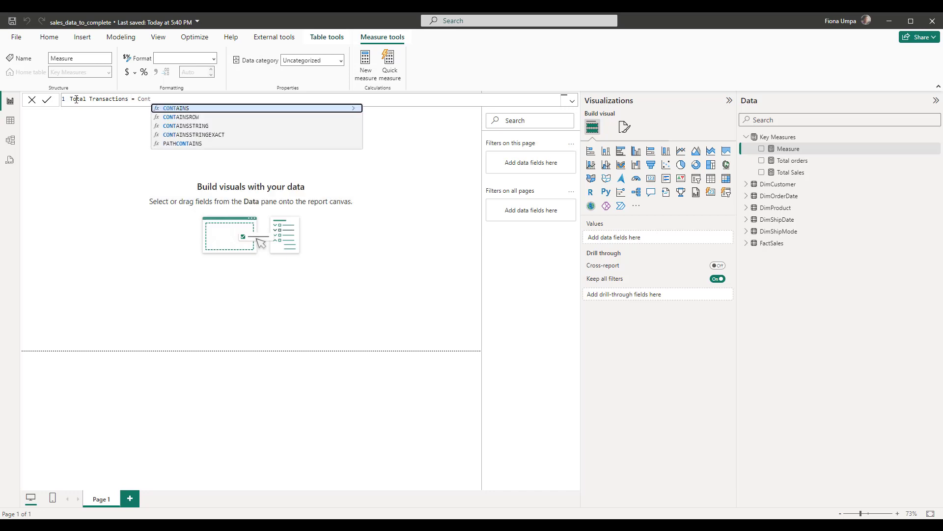
key(BackSpace)
key(BackSpace)
text(un)
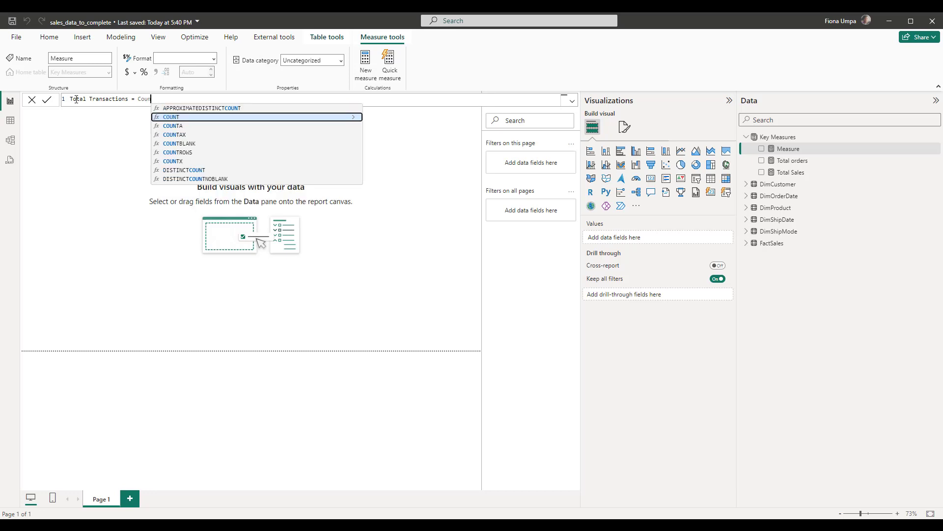
key(Down)
key(Down)
key(Down)
key(Down)
key(Up)
key(Up)
key(Up)
key(Up)
text(t()
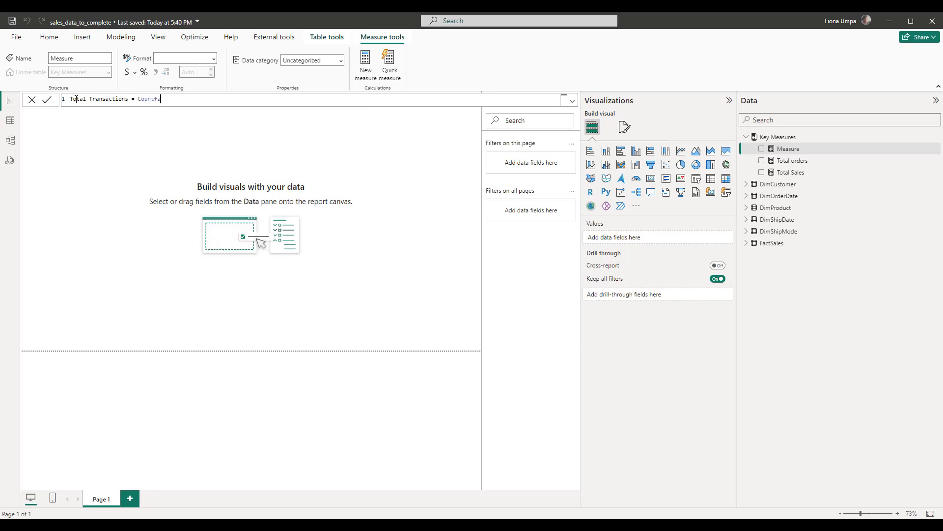
key(BackSpace)
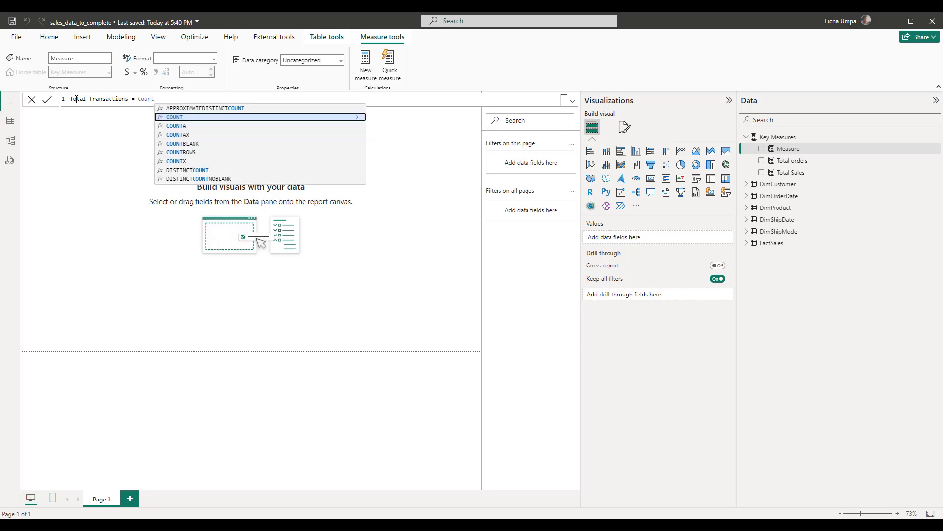
text((fa)
key(Down)
key(Down)
key(Down)
key(Down)
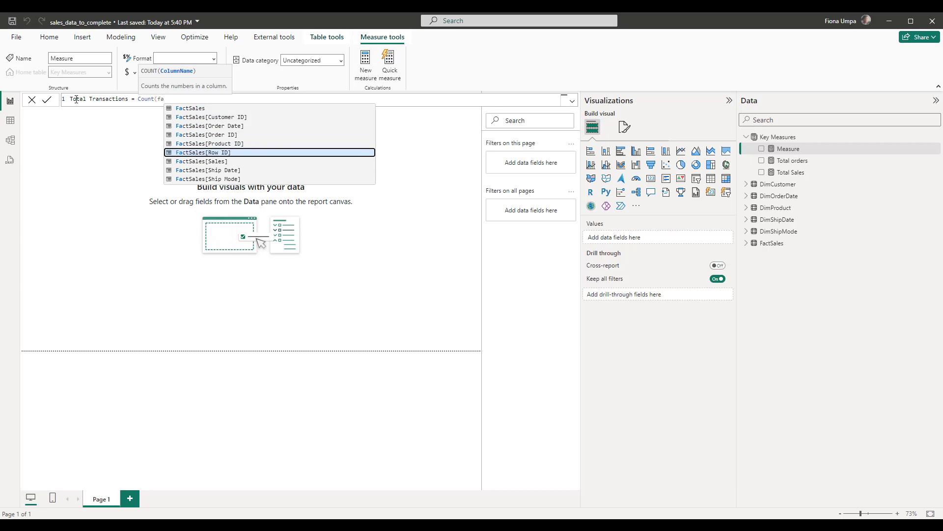
key(Tab)
text())
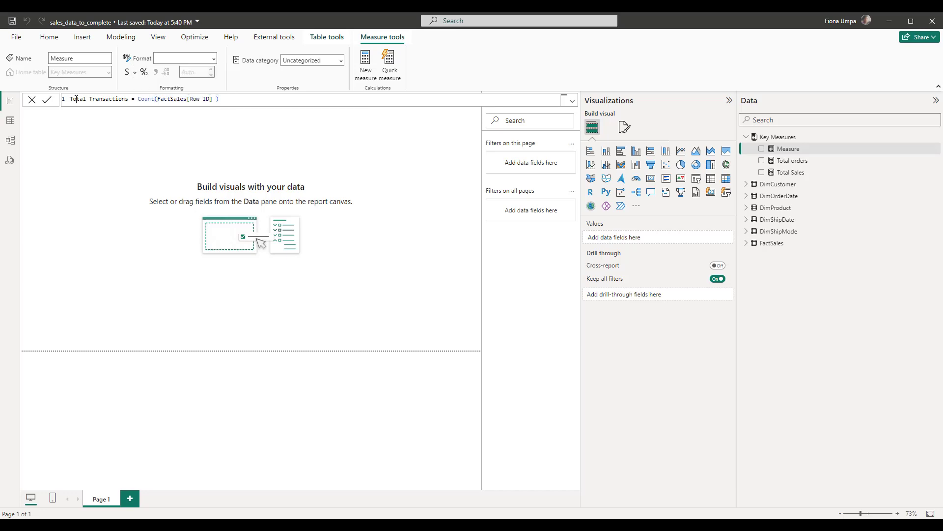
key(Return)
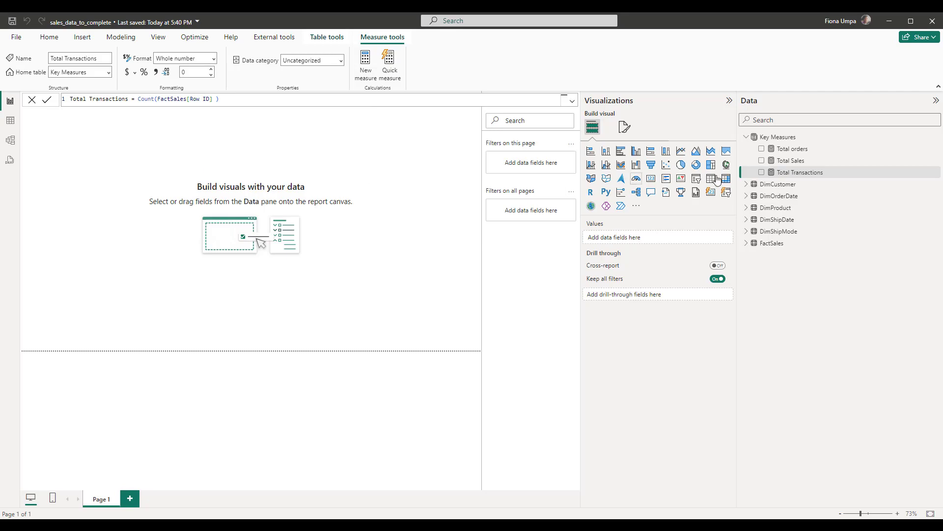
In the model diagram, move the Key Measures table below FactSales and enlarge it to show all three measures
click(10, 140)
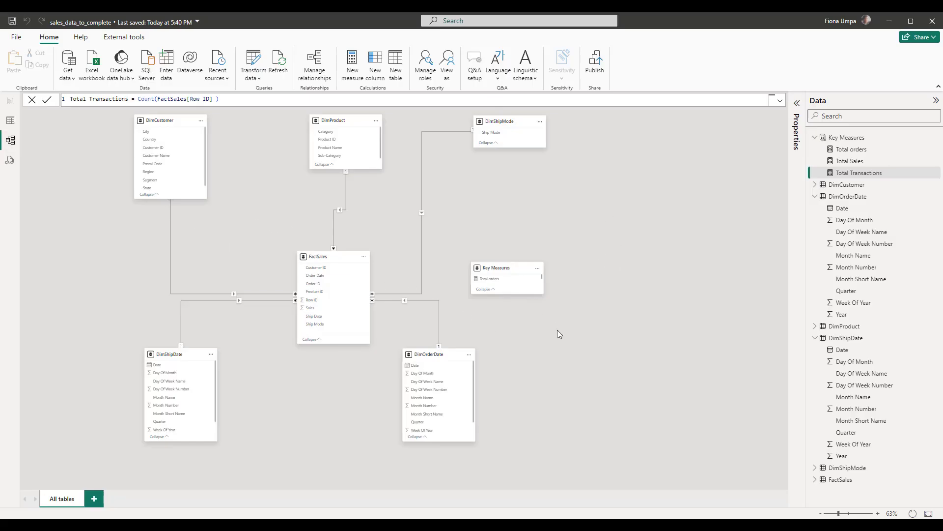
scroll(543, 347, down, 1)
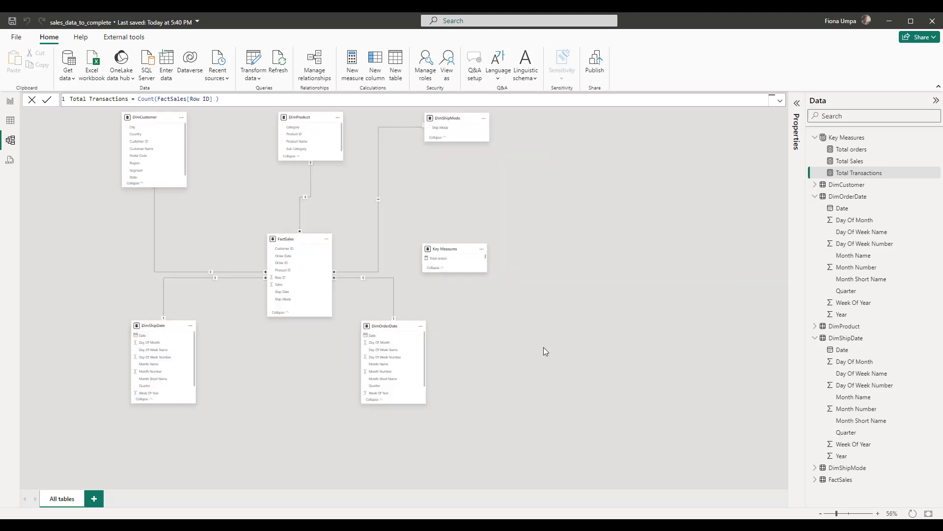
drag(449, 249, 373, 447)
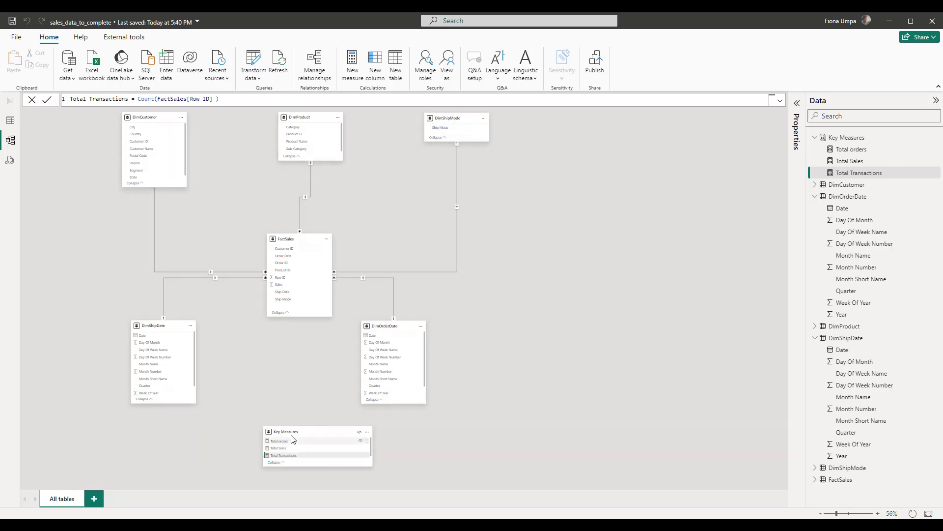
Nudge the Key Measures table up beneath FactSales, narrow its card slightly, and deselect it
drag(292, 432, 287, 429)
drag(297, 463, 297, 466)
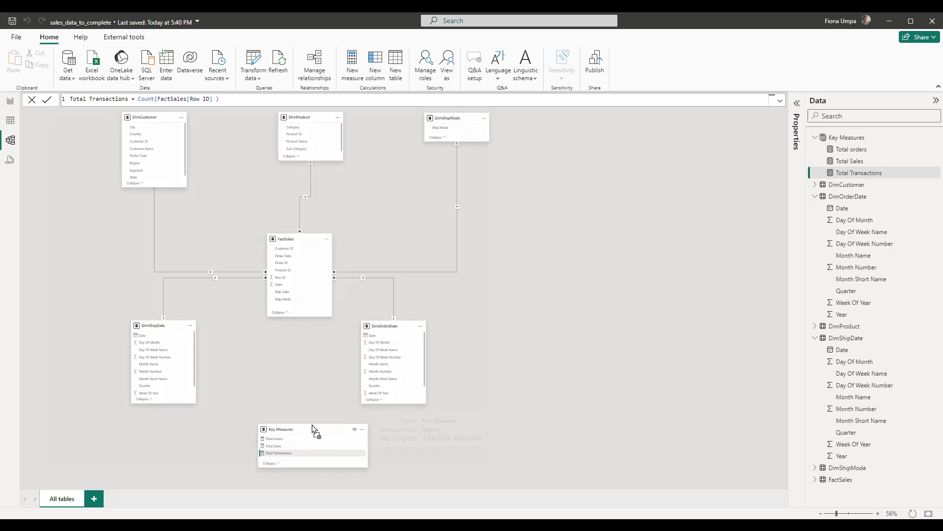
drag(314, 426, 306, 423)
drag(360, 441, 347, 441)
click(377, 443)
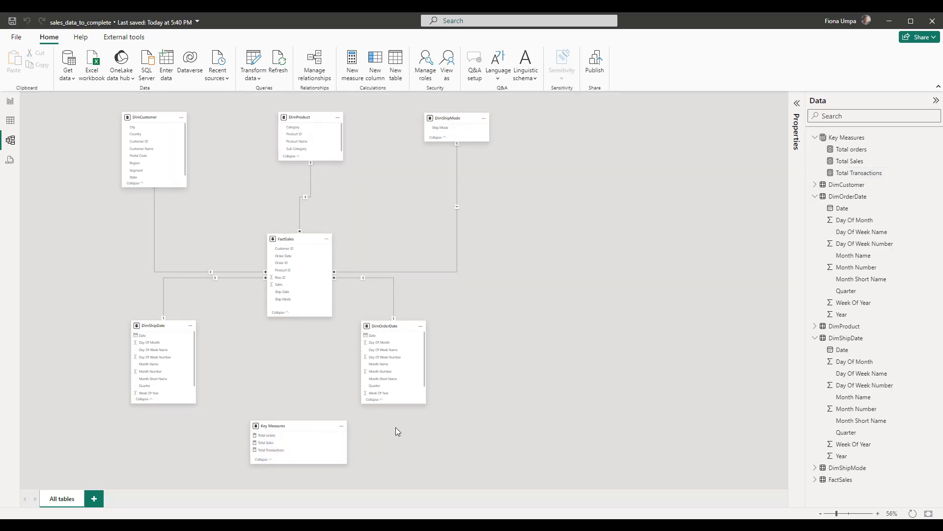